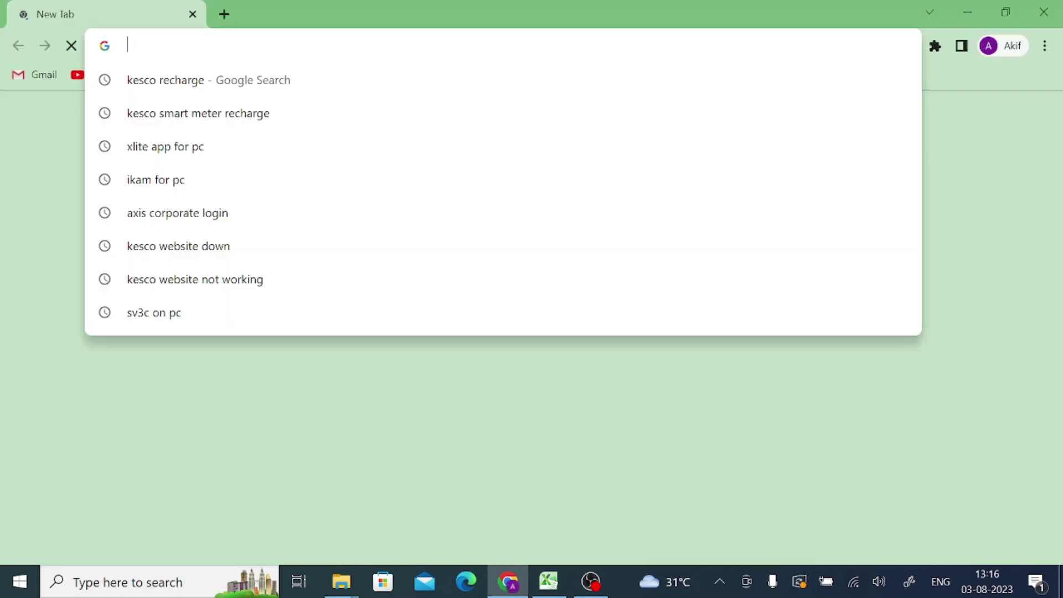
Search Google for 'vms lite for pc' from the typed query 'VMMS LITE FOR'
{"action": "type", "text": "V"}
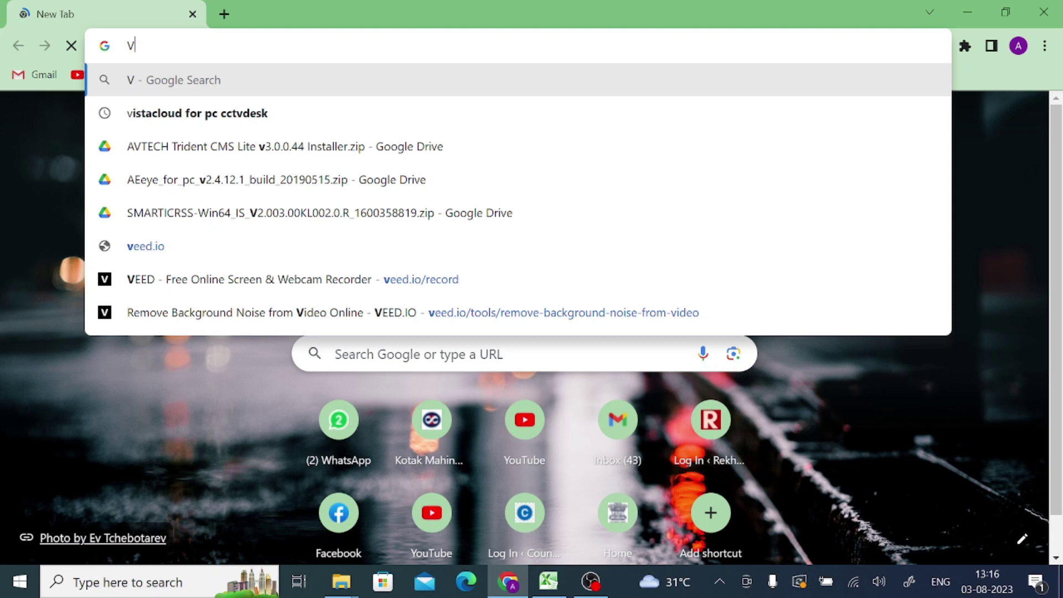
{"action": "type", "text": "MMS"}
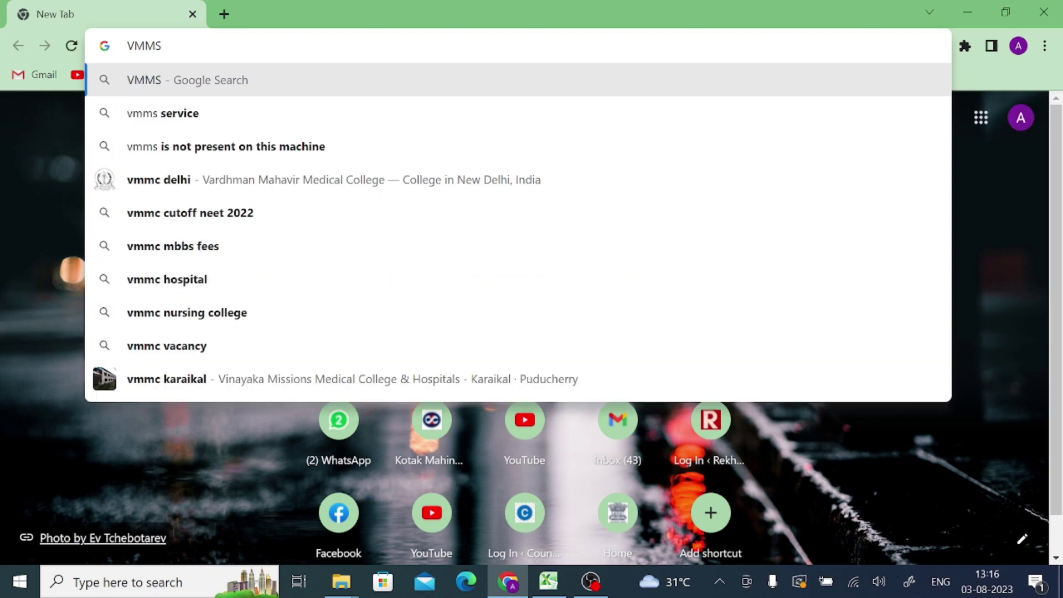
{"action": "type", "text": " LITE"}
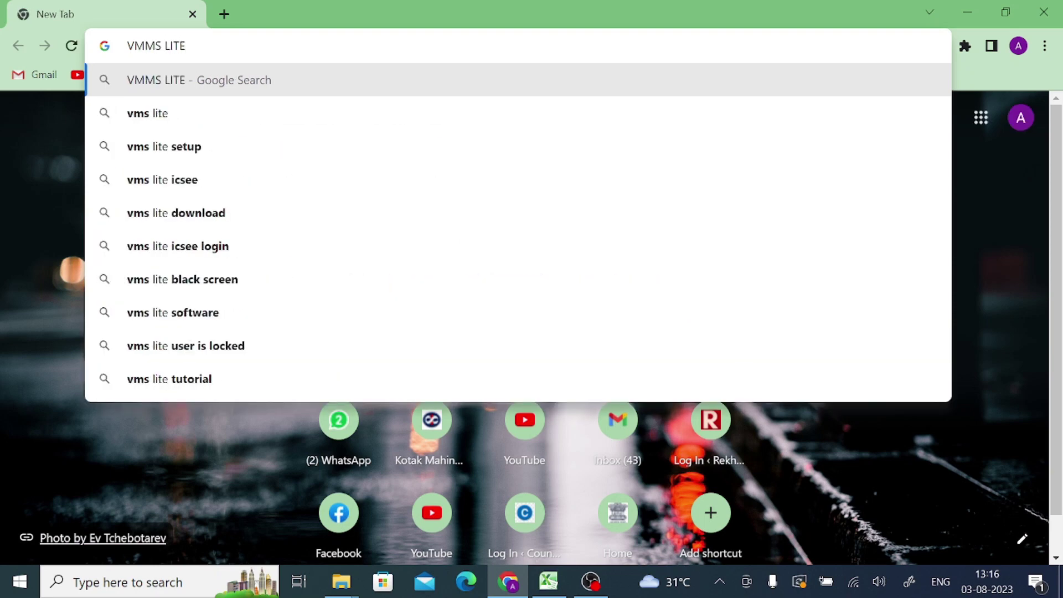
{"action": "type", "text": " FOR"}
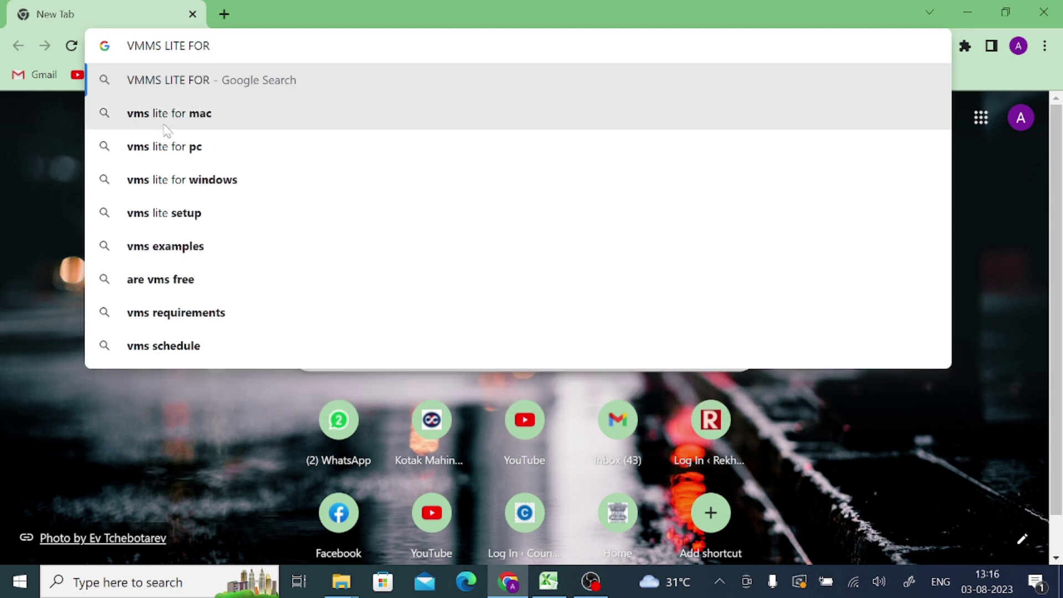
{"action": "left_click", "coordinate": [138, 148]}
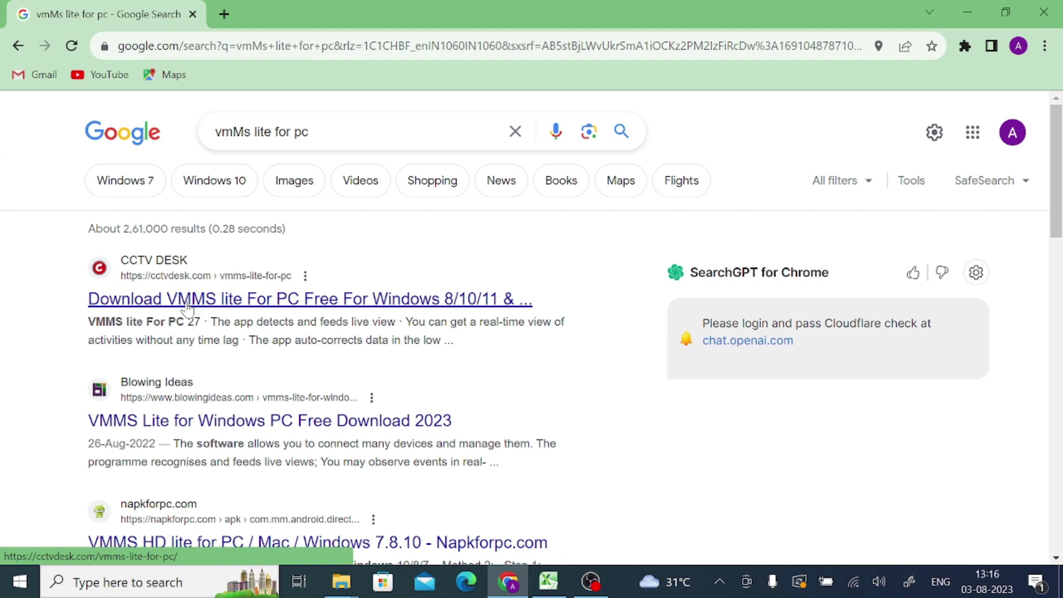
Open the CCTV DESK VMMS lite article and its Mac package download page
{"action": "left_click", "coordinate": [224, 305]}
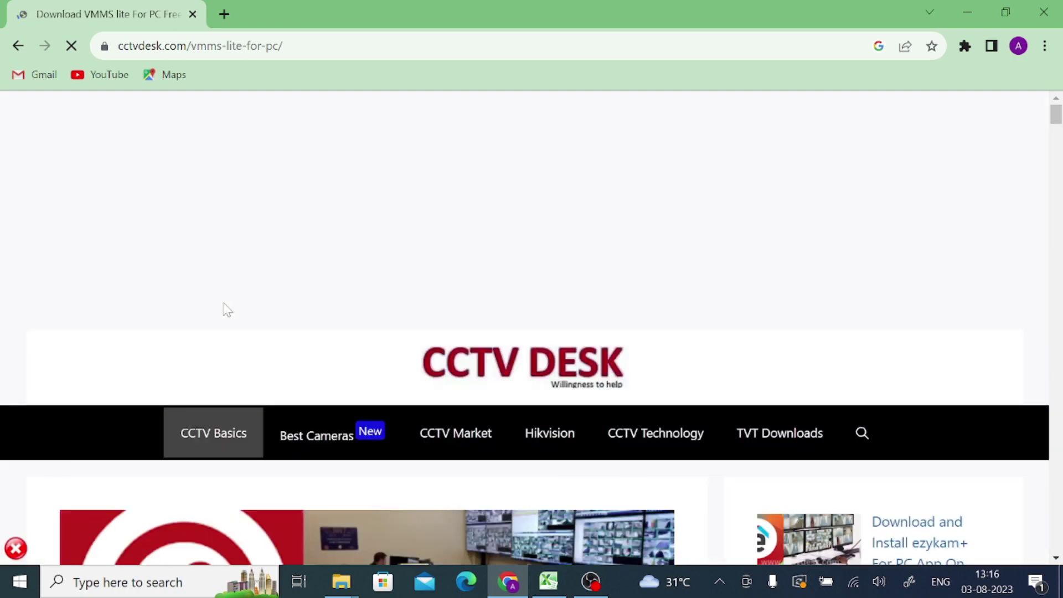
{"action": "scroll", "coordinate": [226, 309], "scroll_direction": "down", "scroll_amount": 10}
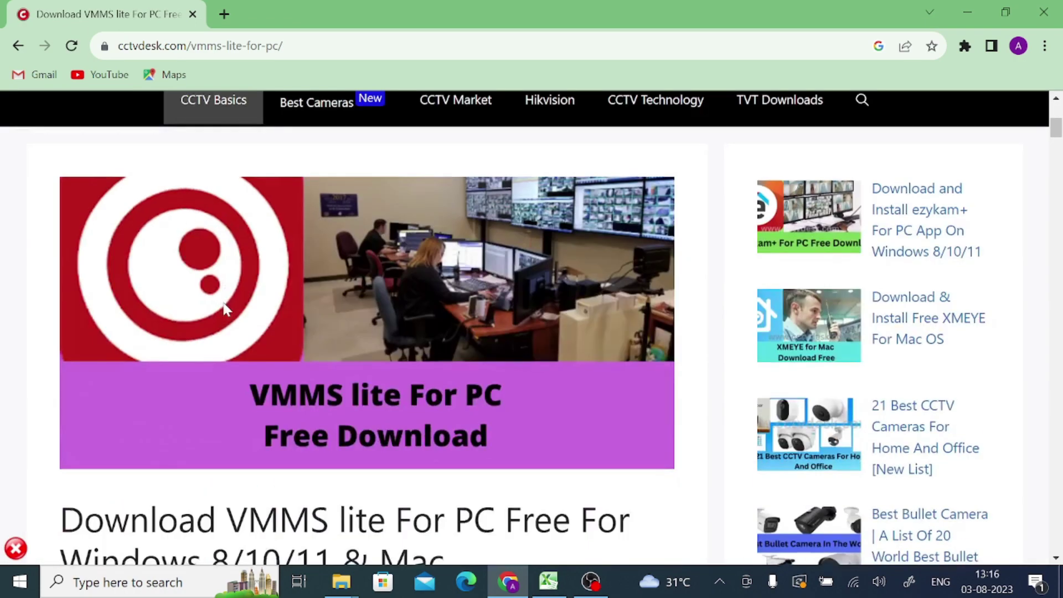
{"action": "scroll", "coordinate": [226, 309], "scroll_direction": "down", "scroll_amount": 5}
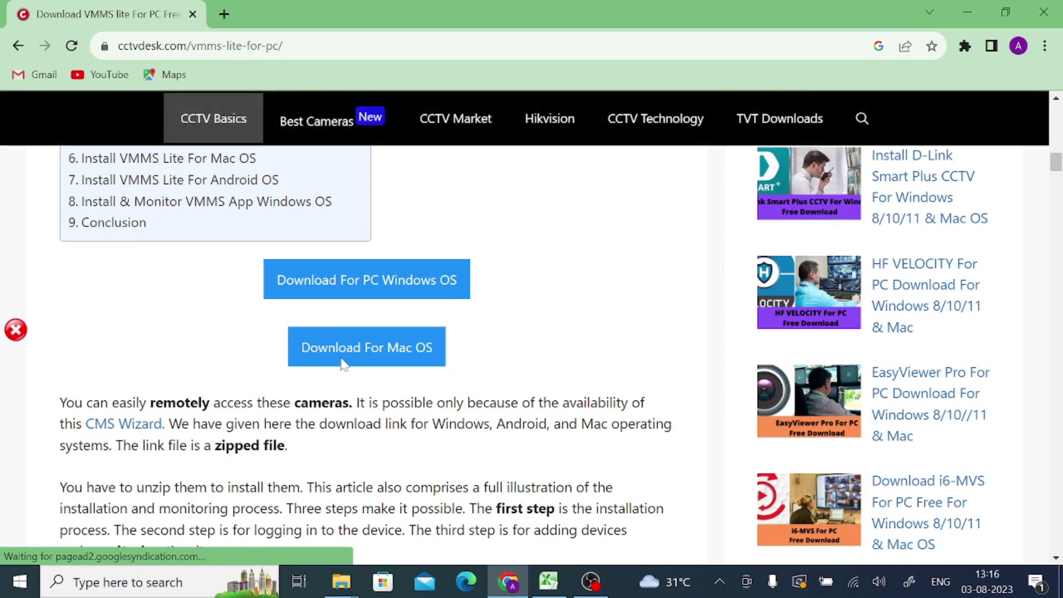
{"action": "scroll", "coordinate": [382, 287], "scroll_direction": "down", "scroll_amount": 1}
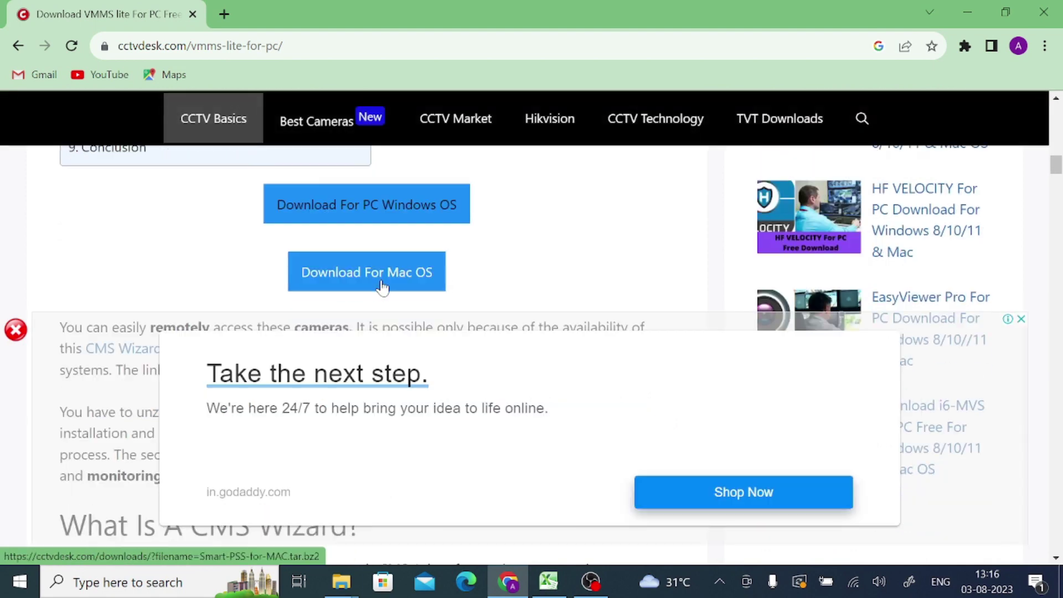
{"action": "left_click", "coordinate": [358, 206]}
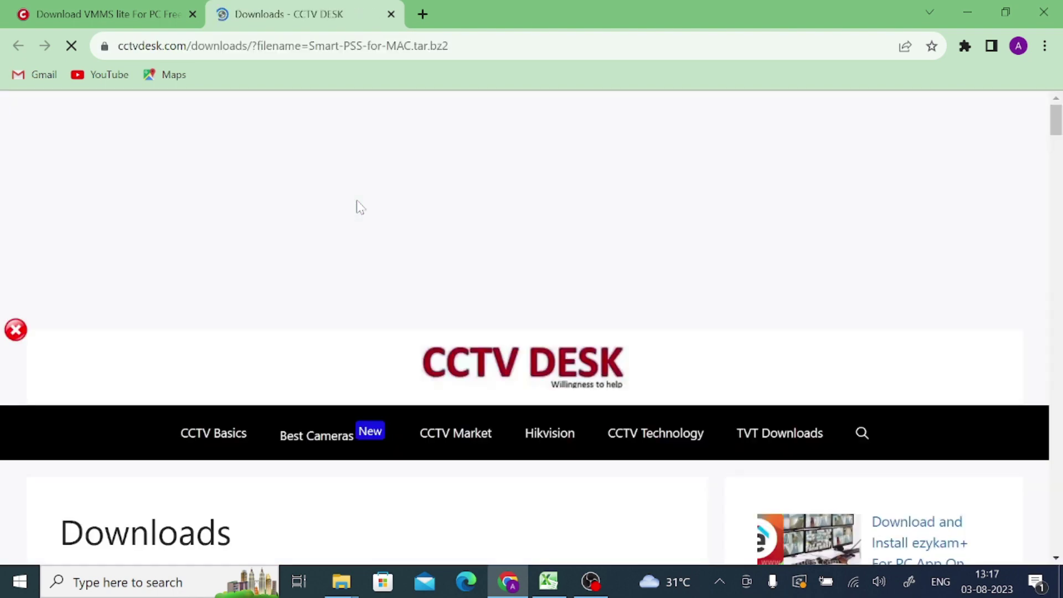
Dismiss the Never Miss Updates popup and return to the download countdown page
{"action": "scroll", "coordinate": [357, 200], "scroll_direction": "down", "scroll_amount": 5}
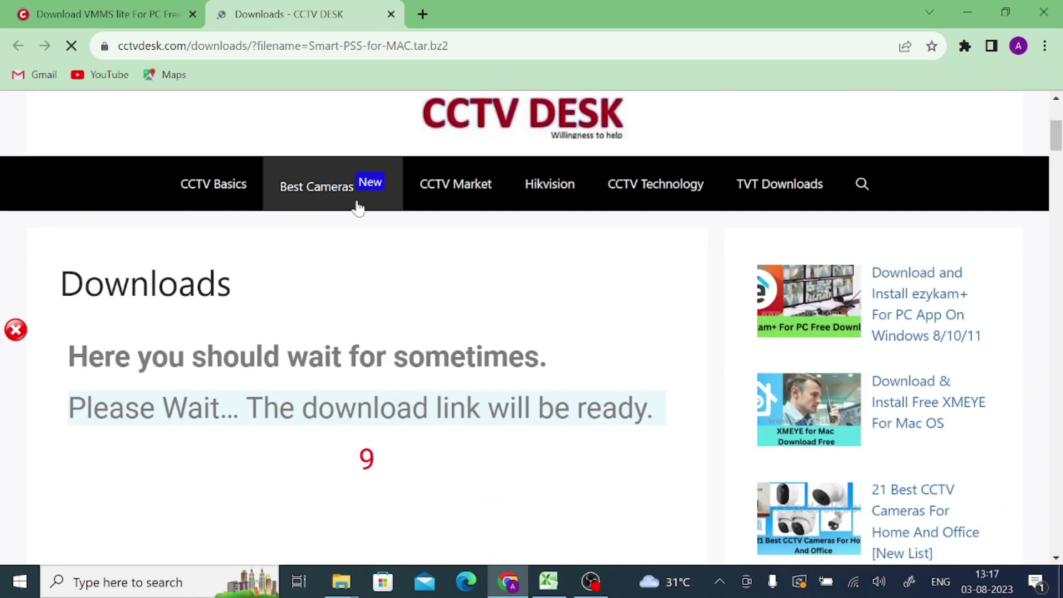
{"action": "scroll", "coordinate": [357, 203], "scroll_direction": "down", "scroll_amount": 3}
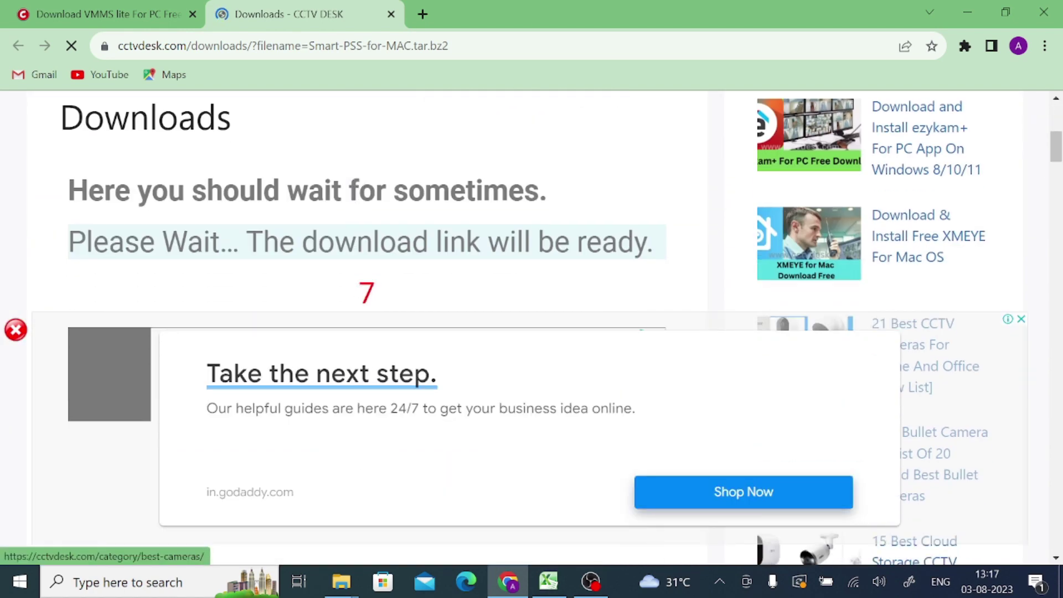
{"action": "scroll", "coordinate": [365, 277], "scroll_direction": "down", "scroll_amount": 4}
{"action": "scroll", "coordinate": [366, 277], "scroll_direction": "up", "scroll_amount": 3}
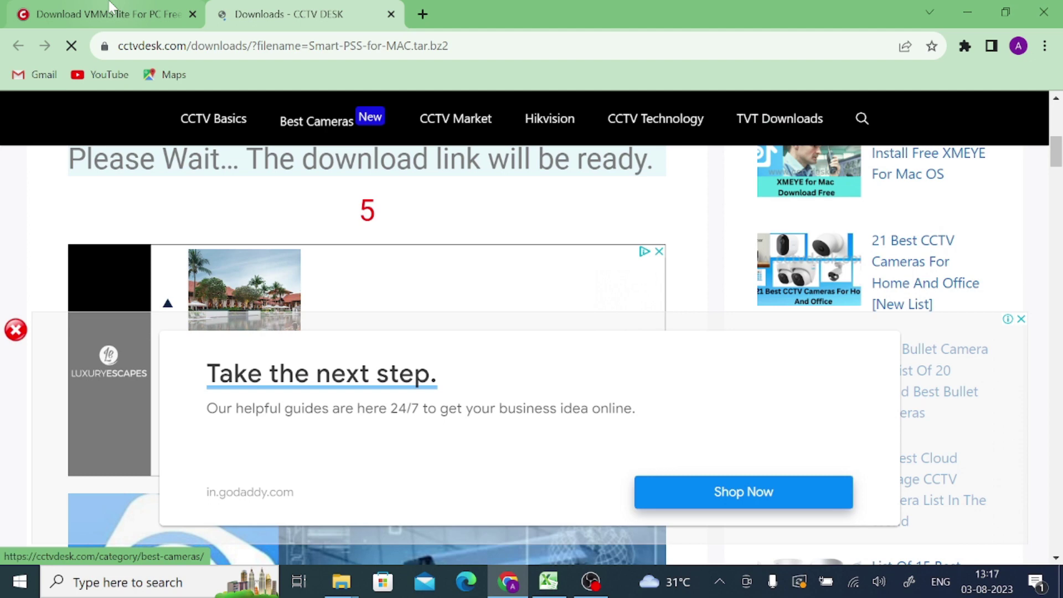
{"action": "left_click", "coordinate": [110, 5]}
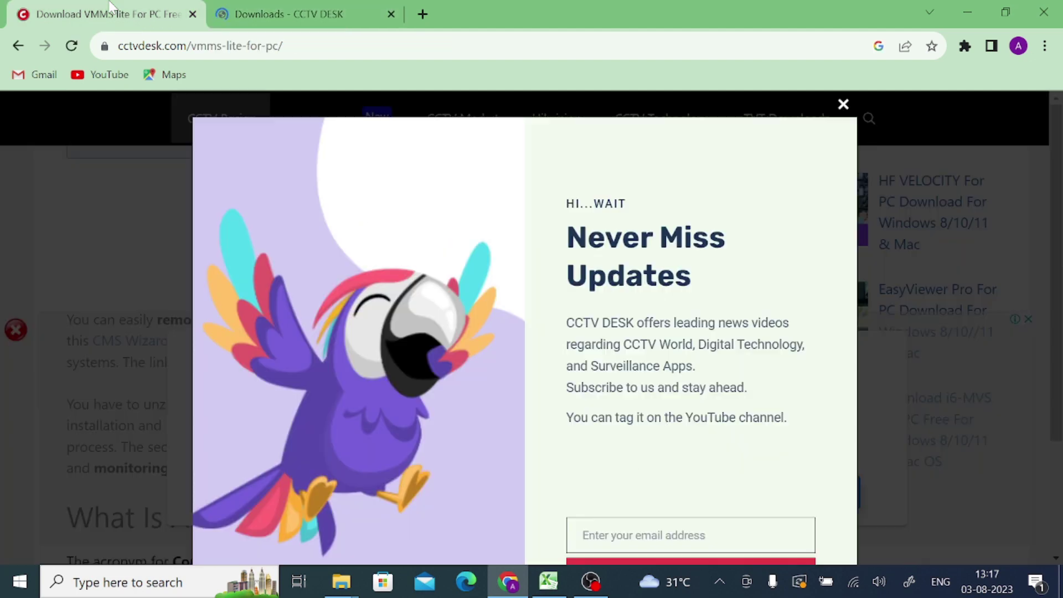
{"action": "left_click", "coordinate": [846, 106]}
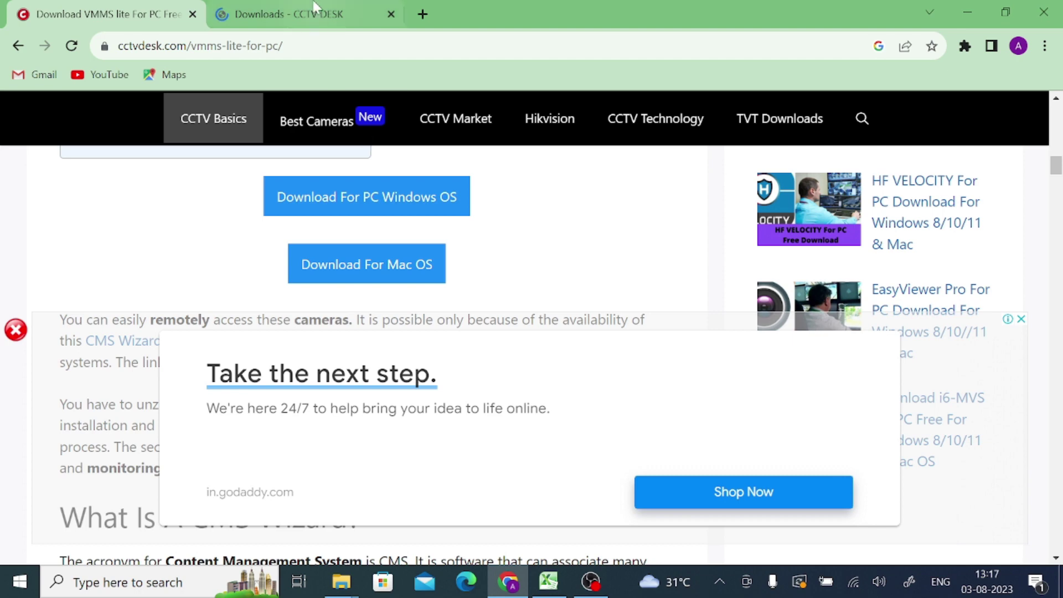
{"action": "left_click", "coordinate": [302, 14]}
{"action": "scroll", "coordinate": [475, 336], "scroll_direction": "down", "scroll_amount": 4}
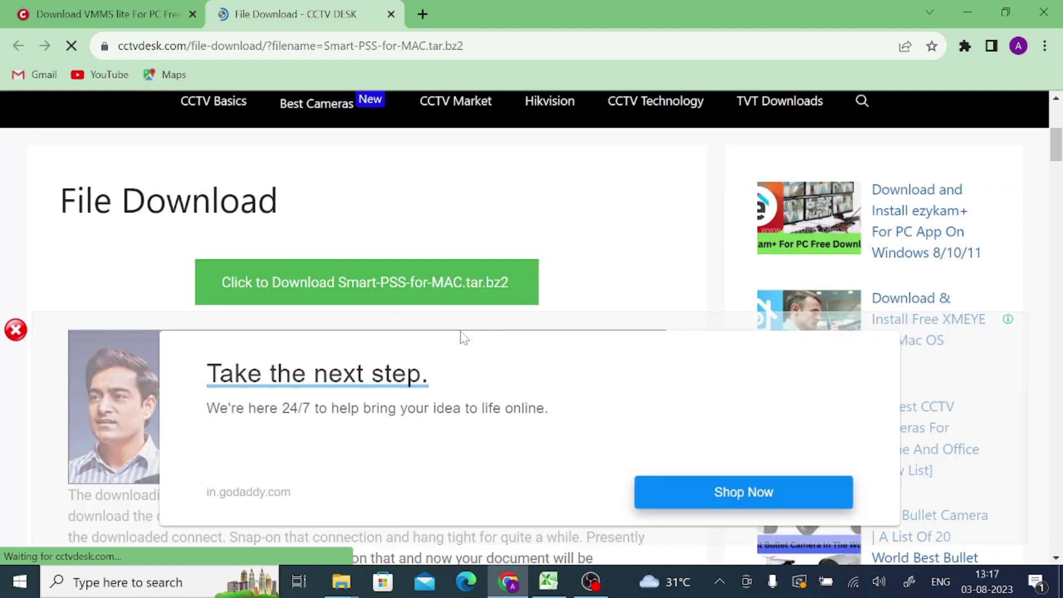
Download Smart-Pss-For-PC-Windows.zip (137 MB) past the advertisement and check its progress in Chrome
{"action": "left_click", "coordinate": [462, 336]}
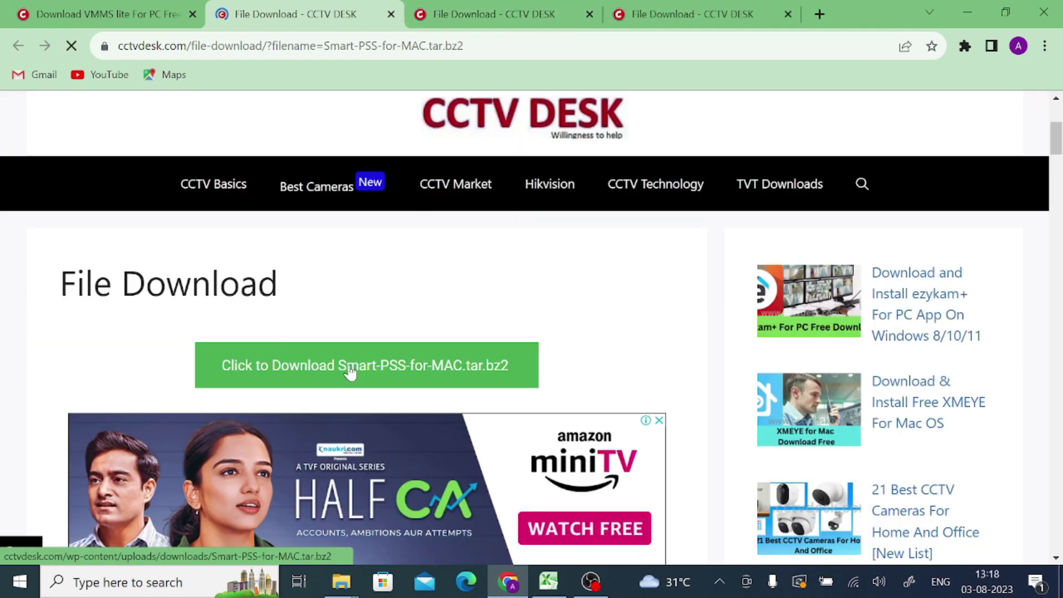
{"action": "left_click", "coordinate": [350, 377]}
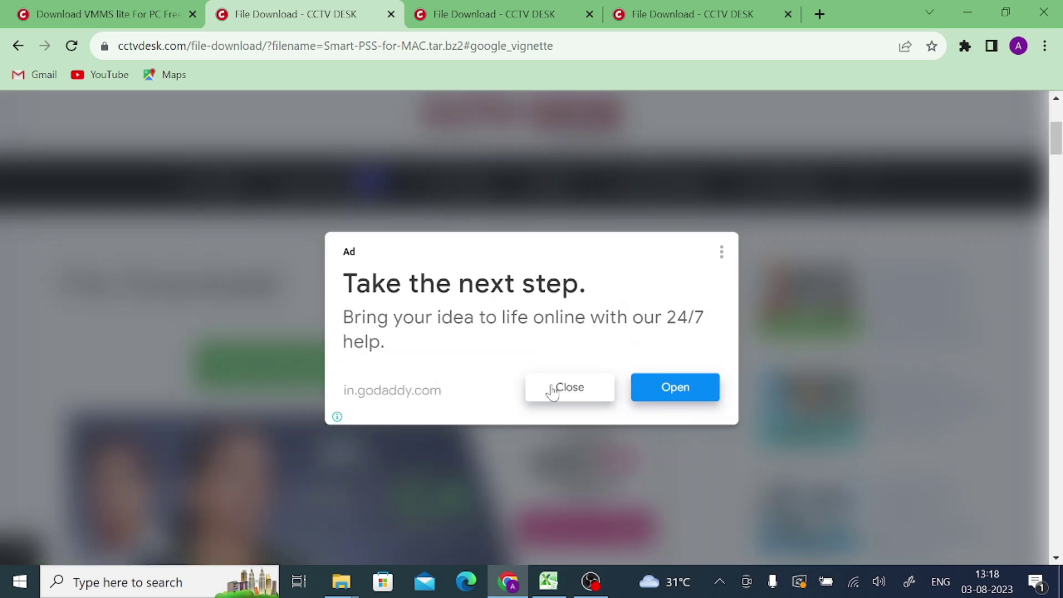
{"action": "left_click", "coordinate": [552, 392]}
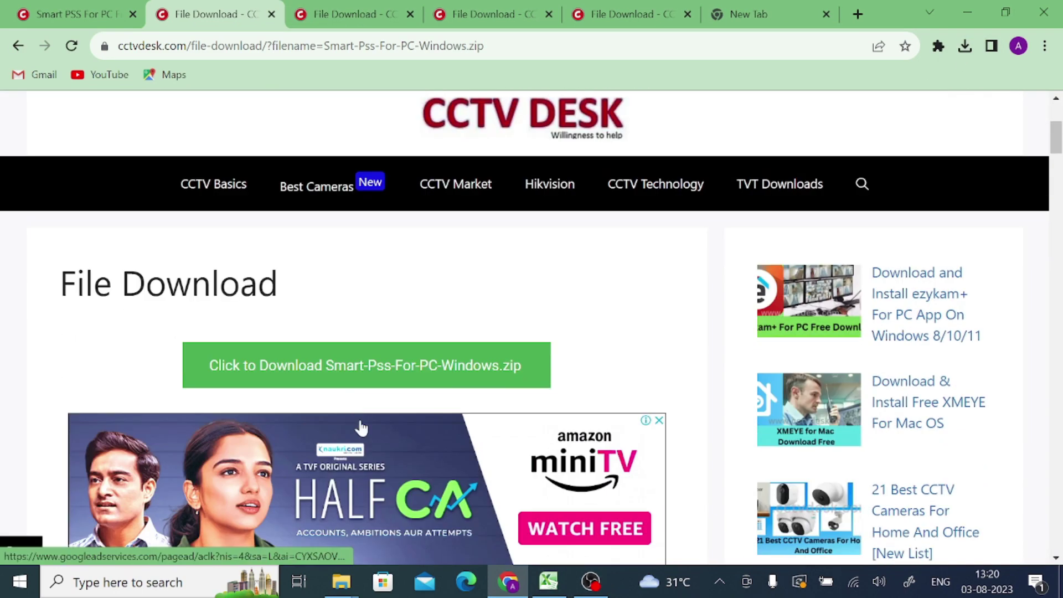
{"action": "left_click", "coordinate": [343, 376]}
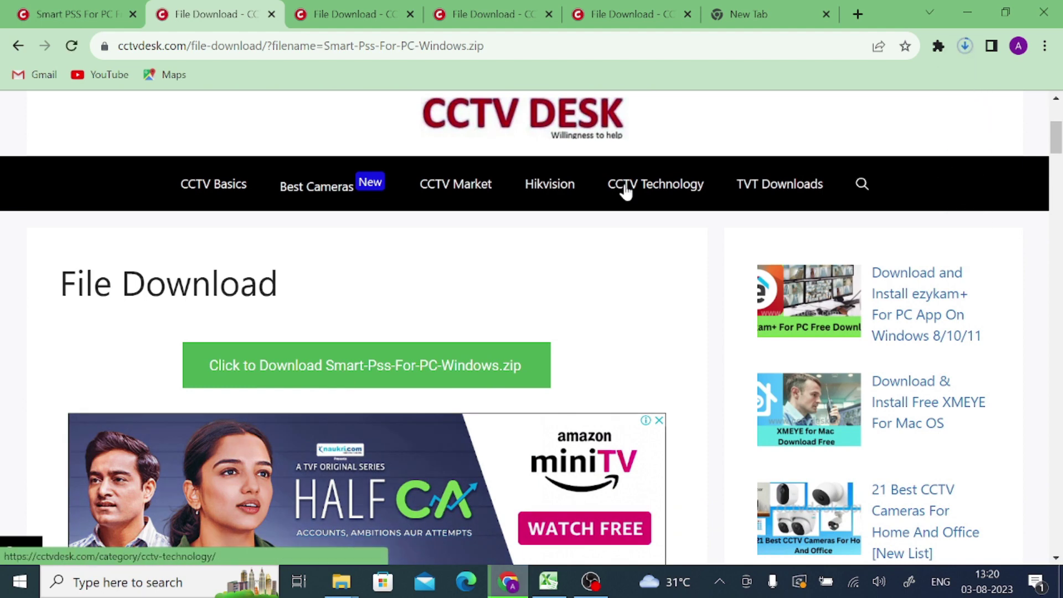
{"action": "left_click", "coordinate": [968, 46]}
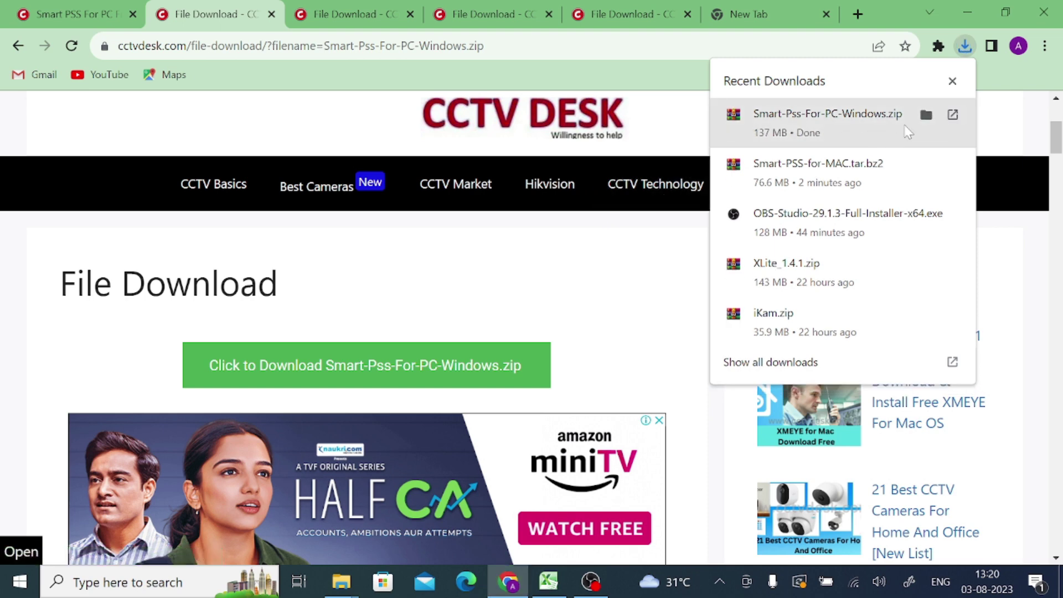
Extract the downloaded Smart-Pss-For-PC-Windows zip into its own folder
{"action": "left_click", "coordinate": [925, 115]}
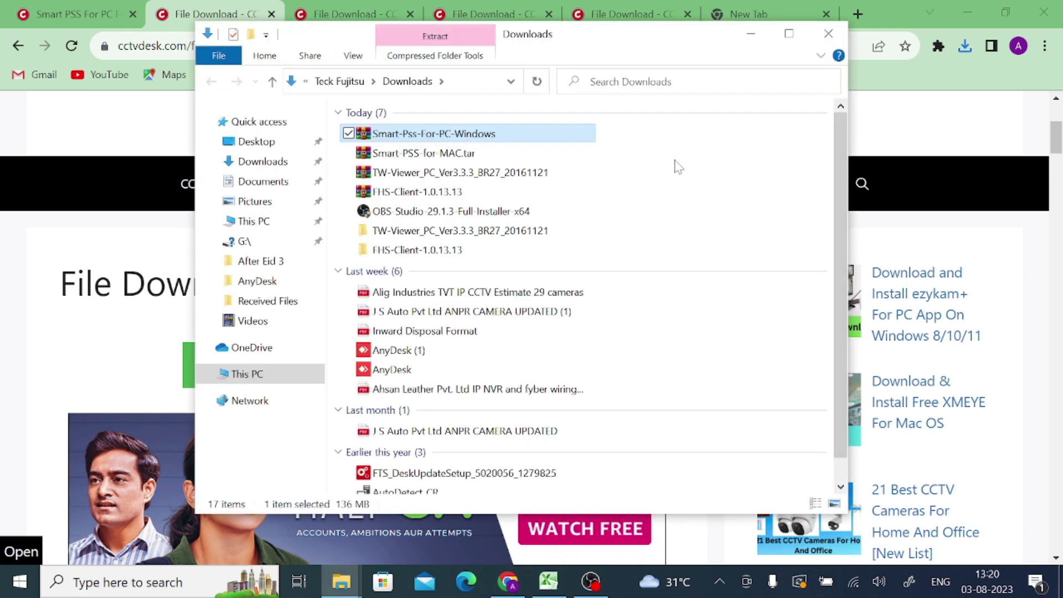
{"action": "right_click", "coordinate": [407, 142]}
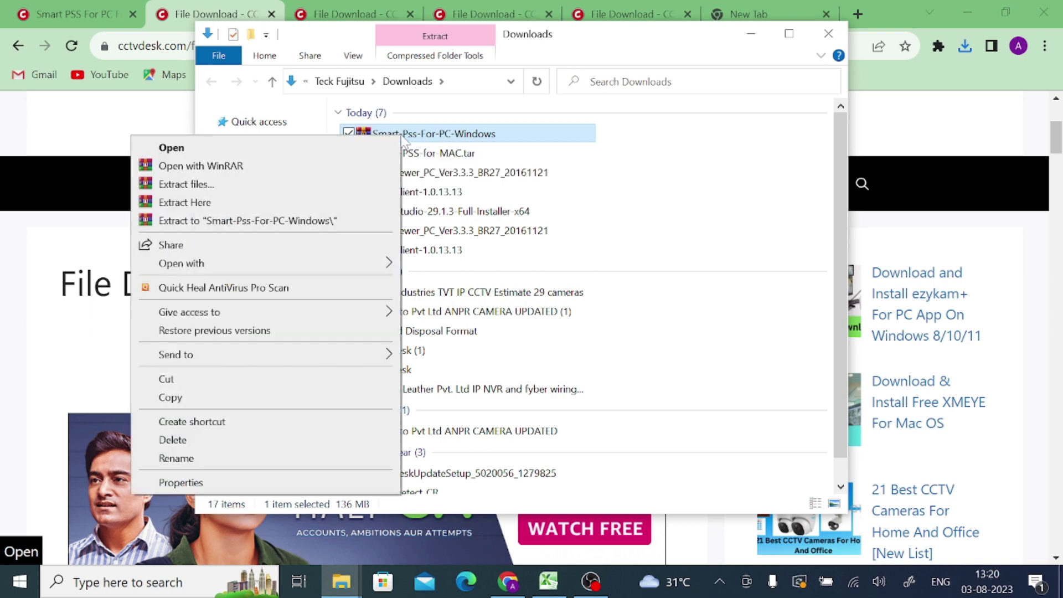
{"action": "left_click", "coordinate": [314, 221]}
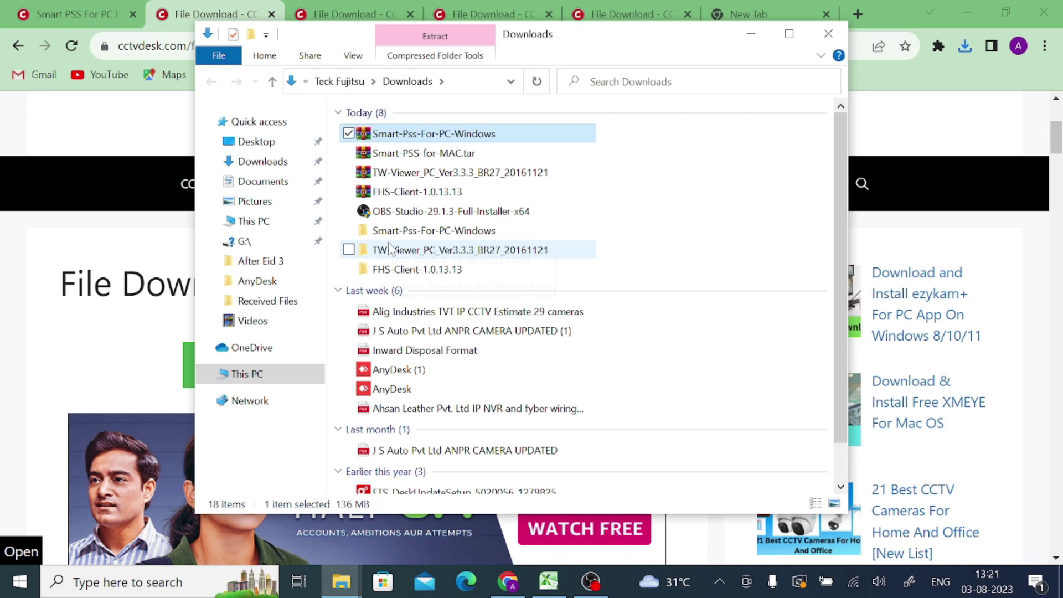
Run gdmss-lite for-pc from the inner Smart-Pss-For-PC-Windows folder as administrator
{"action": "double_click", "coordinate": [391, 232]}
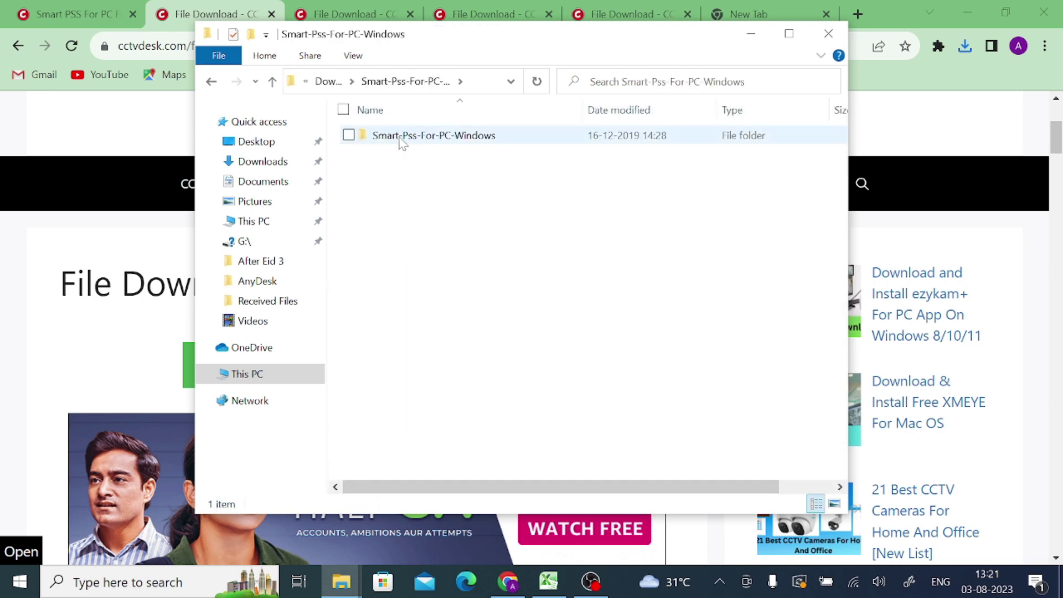
{"action": "double_click", "coordinate": [402, 142]}
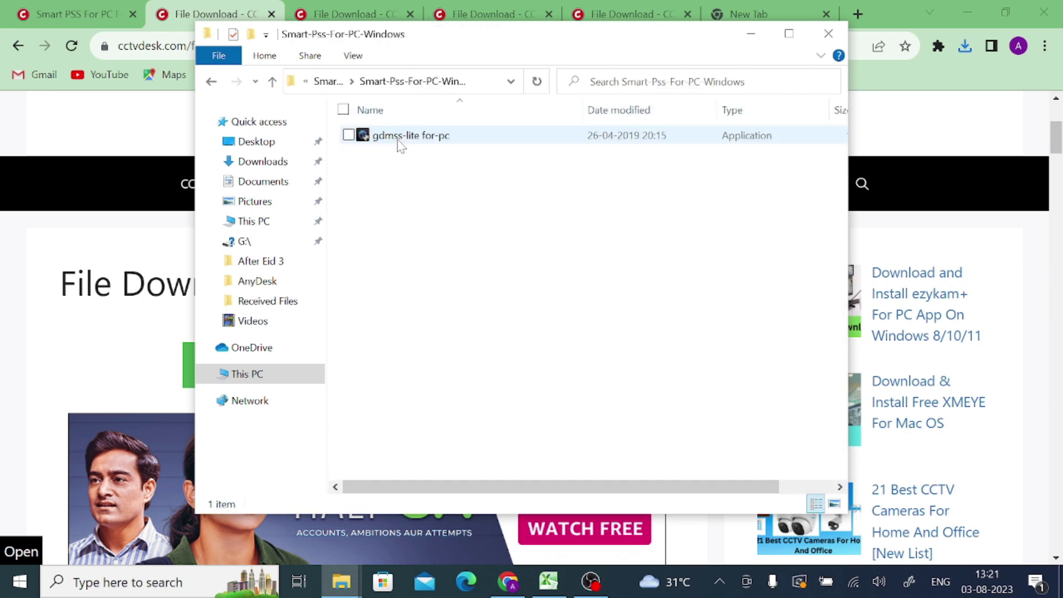
{"action": "right_click", "coordinate": [400, 145]}
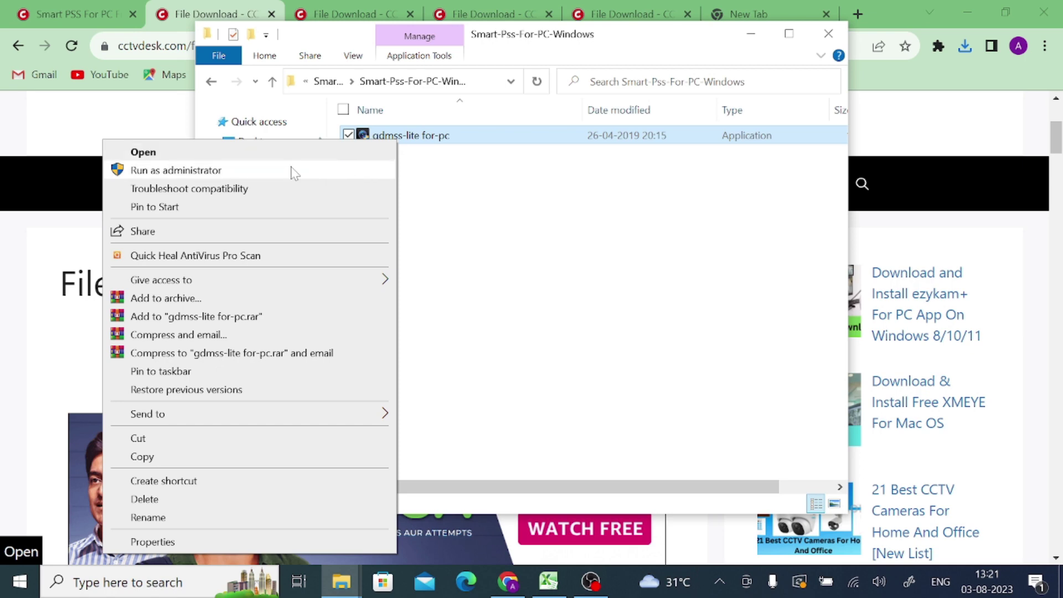
{"action": "left_click", "coordinate": [294, 173]}
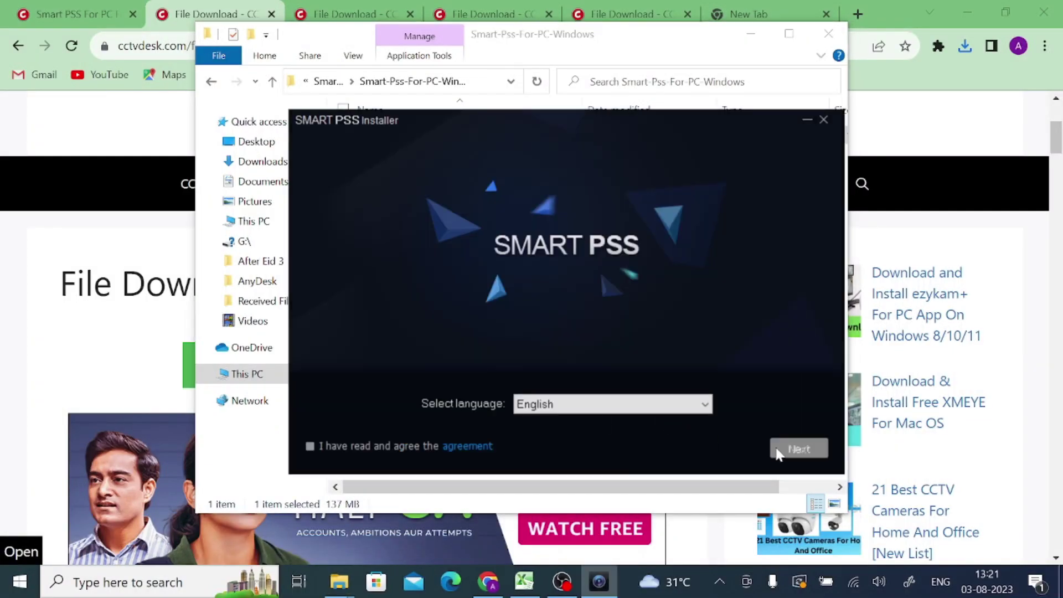
Accept the licence and install SmartPSS and Storage Service to the default Program Files path
{"action": "left_click", "coordinate": [310, 446]}
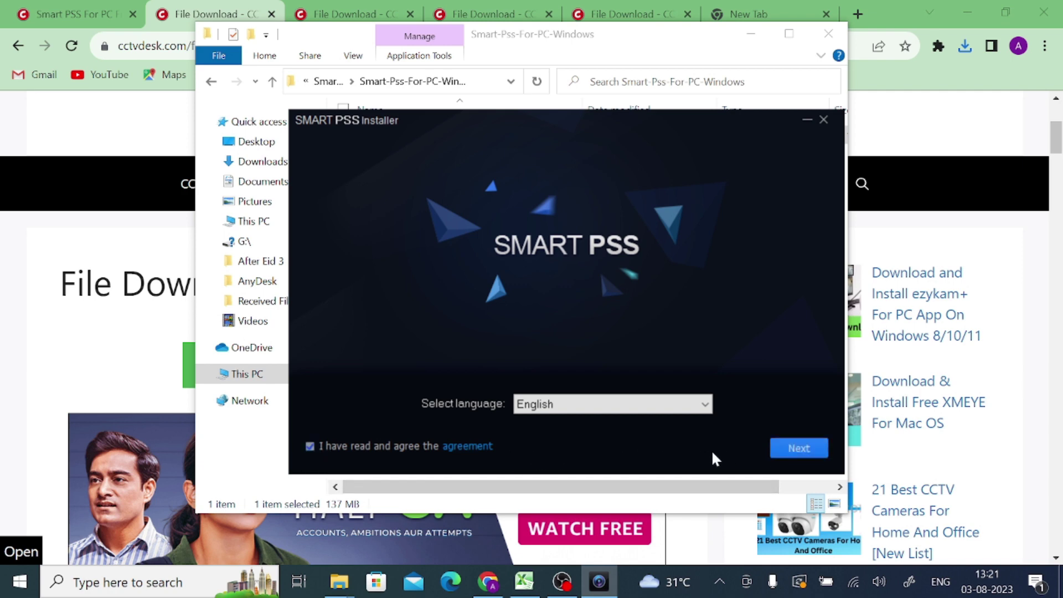
{"action": "left_click", "coordinate": [798, 448]}
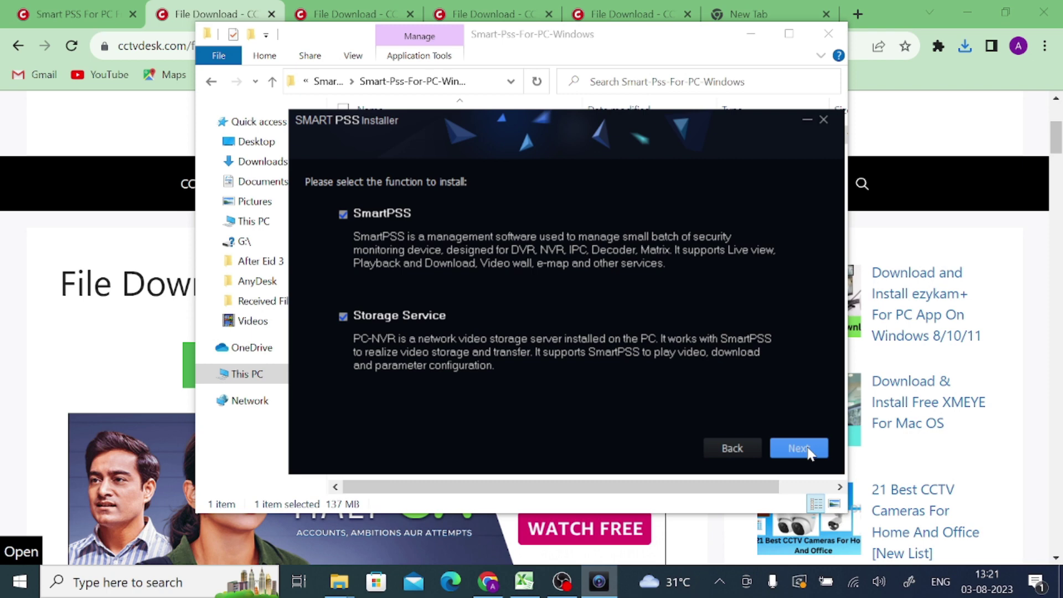
{"action": "left_click", "coordinate": [807, 451]}
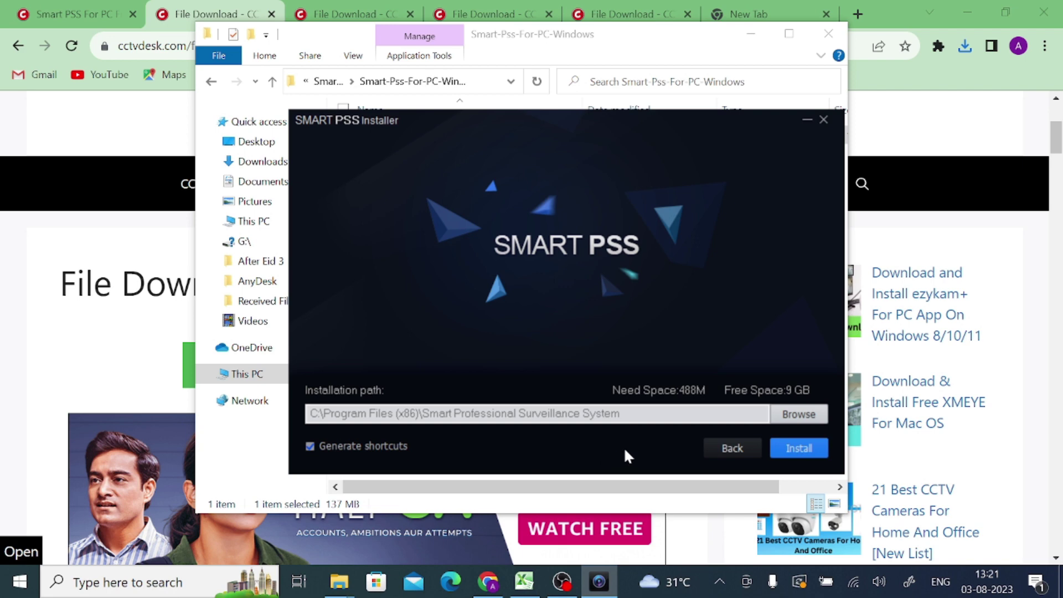
{"action": "left_click", "coordinate": [795, 448]}
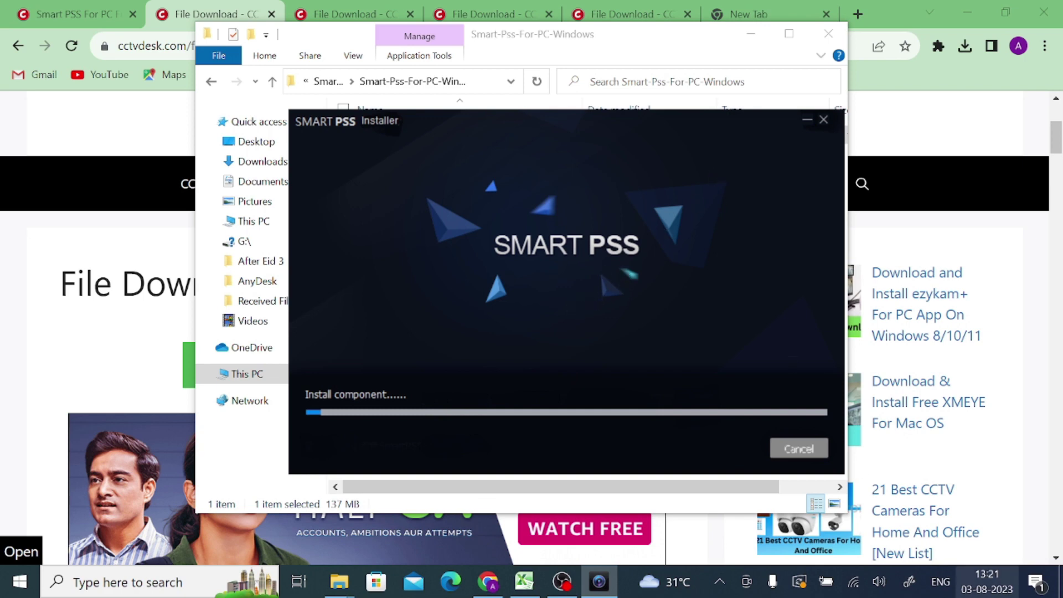
{"action": "left_click", "coordinate": [1058, 588]}
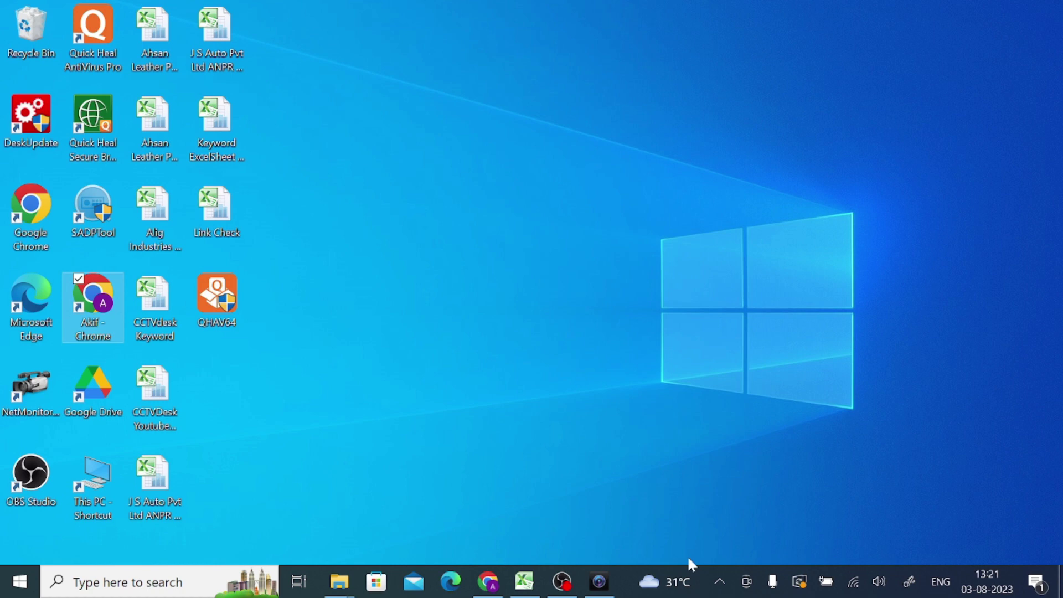
Restore the installer and finish the successful installation with Run SmartPSS ticked
{"action": "left_click", "coordinate": [599, 580]}
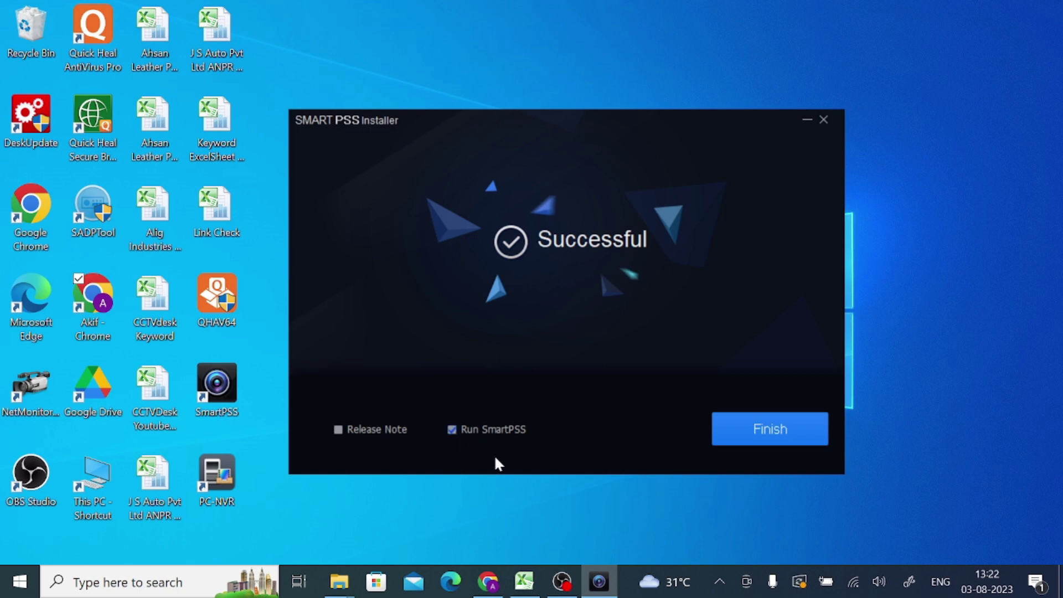
{"action": "left_click", "coordinate": [738, 431]}
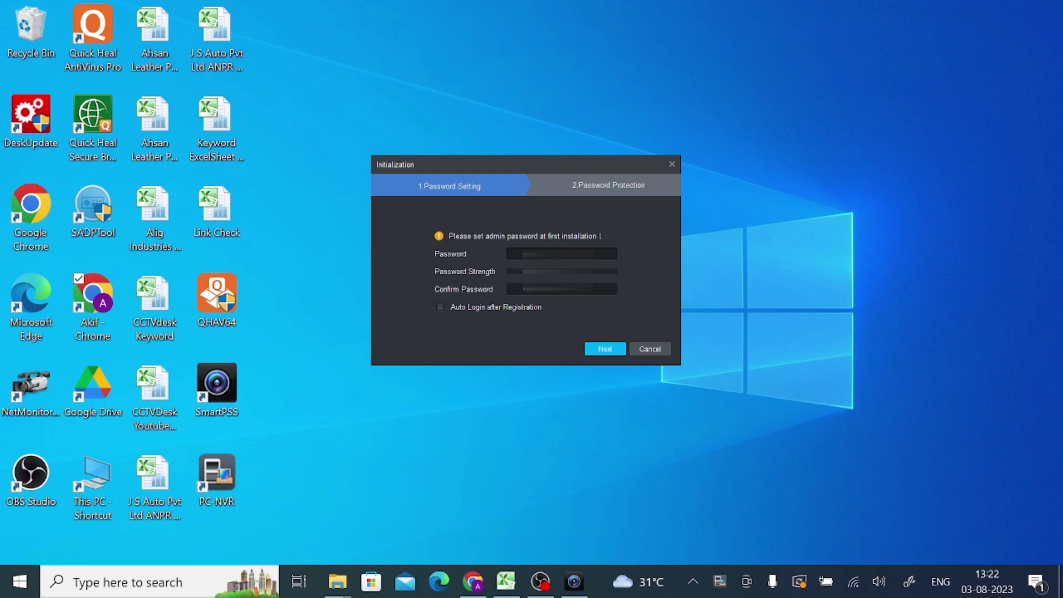
Enter the admin password and its confirmation in SmartPSS's Initialization dialog
{"action": "left_click", "coordinate": [523, 254]}
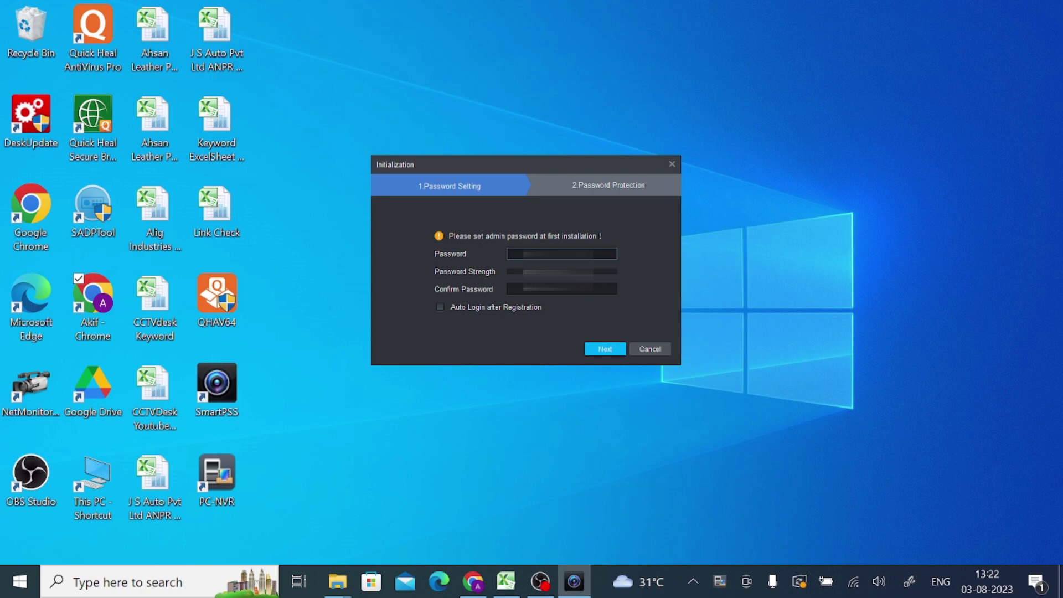
{"action": "type", "text": "ad"}
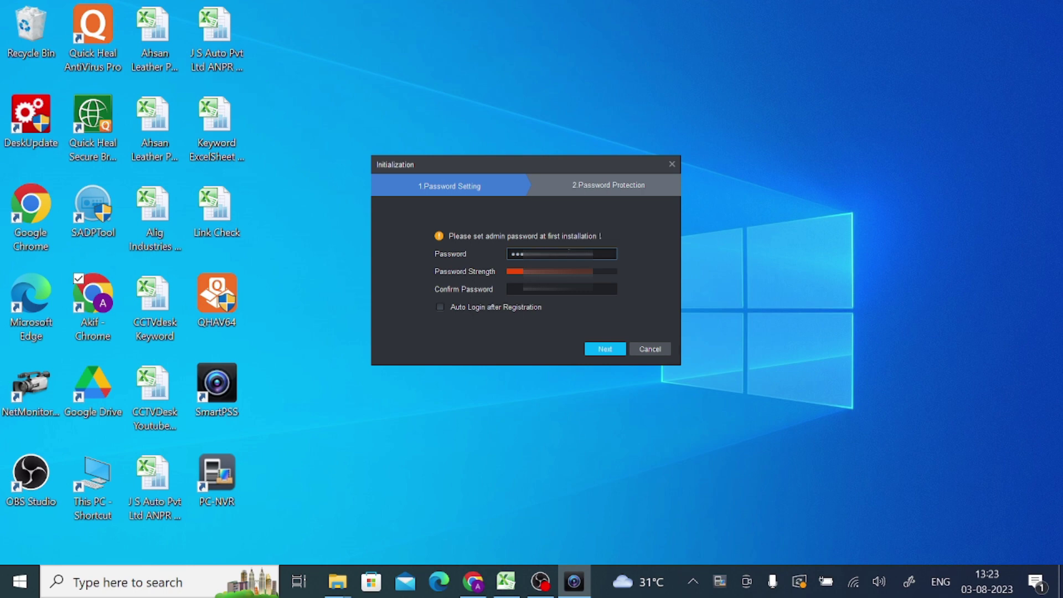
{"action": "key", "text": "Tab"}
{"action": "type", "text": "adm"}
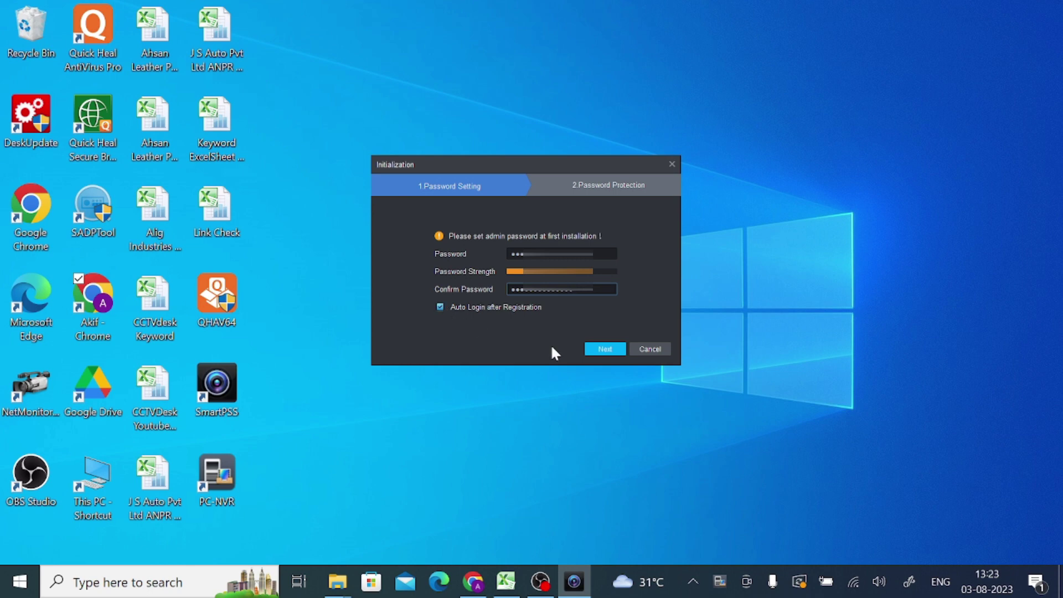
Answer all three security questions and complete SmartPSS's first-run initialization
{"action": "left_click", "coordinate": [593, 349]}
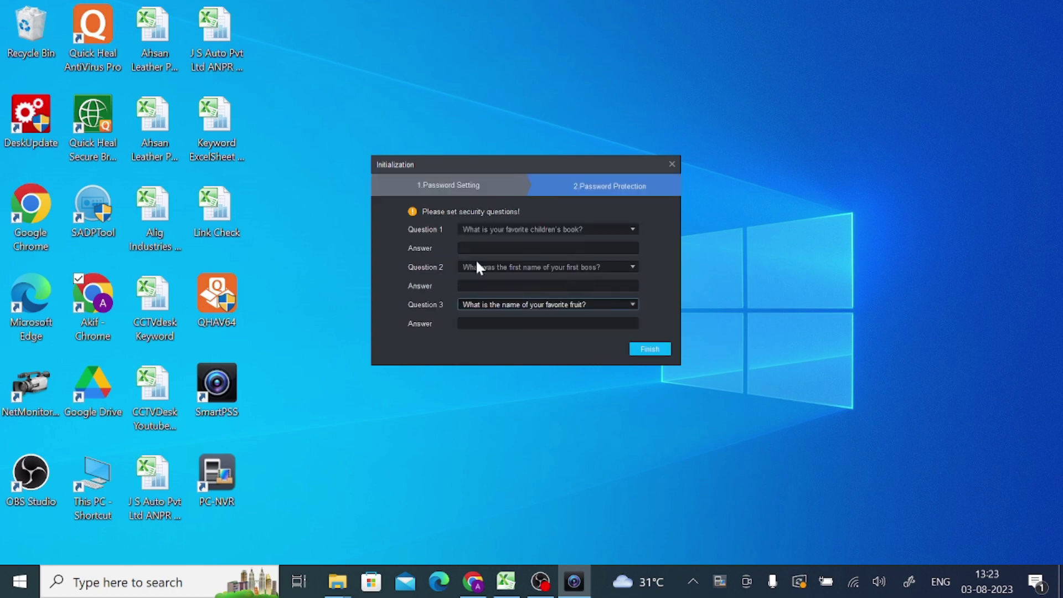
{"action": "left_click", "coordinate": [548, 248]}
{"action": "type", "text": "E"}
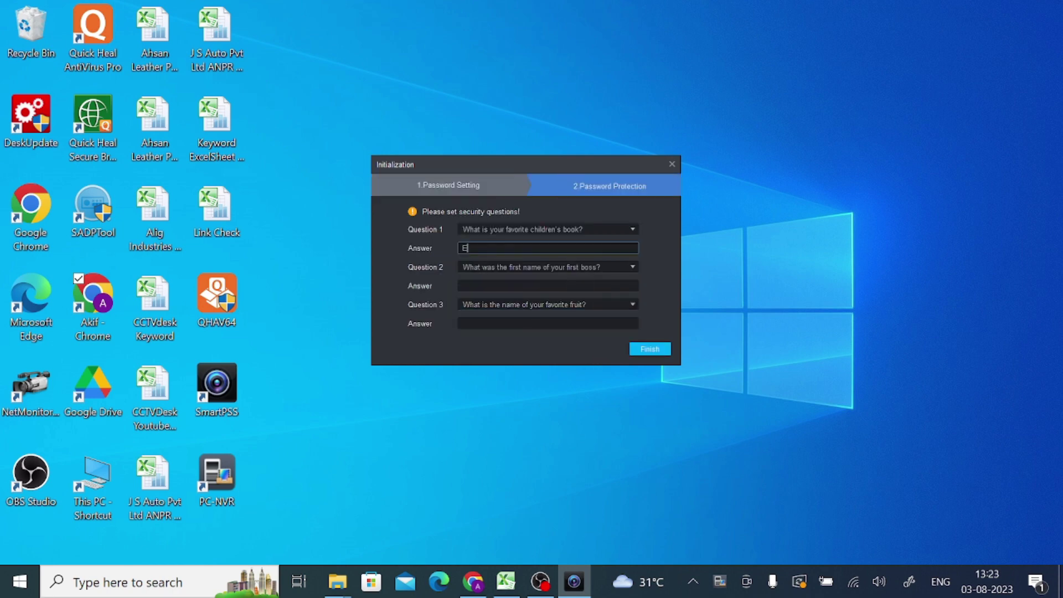
{"action": "left_click", "coordinate": [471, 286]}
{"action": "type", "text": "E"}
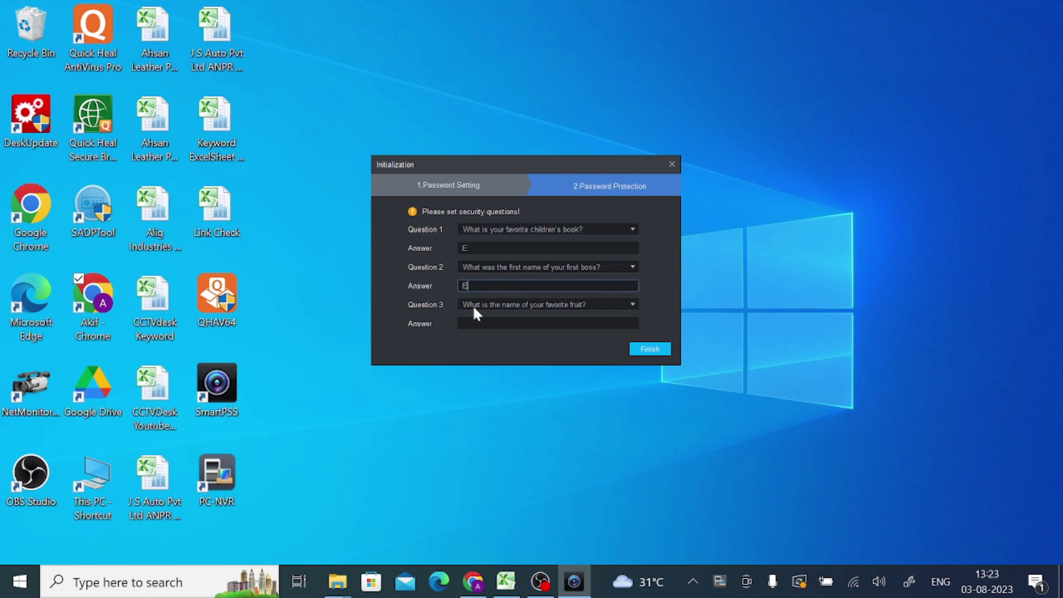
{"action": "left_click", "coordinate": [474, 321]}
{"action": "type", "text": "E"}
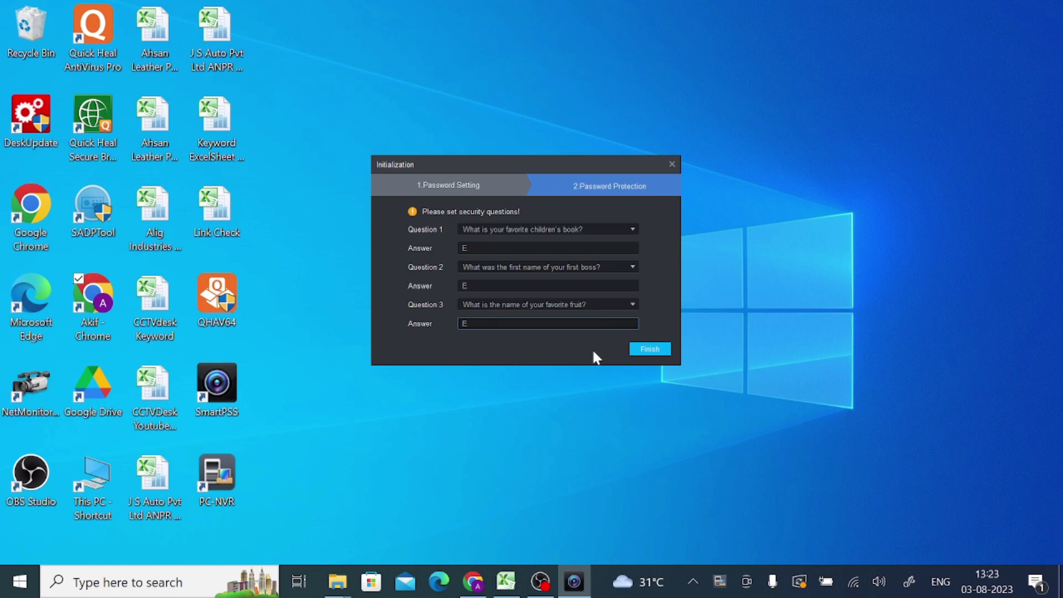
{"action": "left_click", "coordinate": [640, 348]}
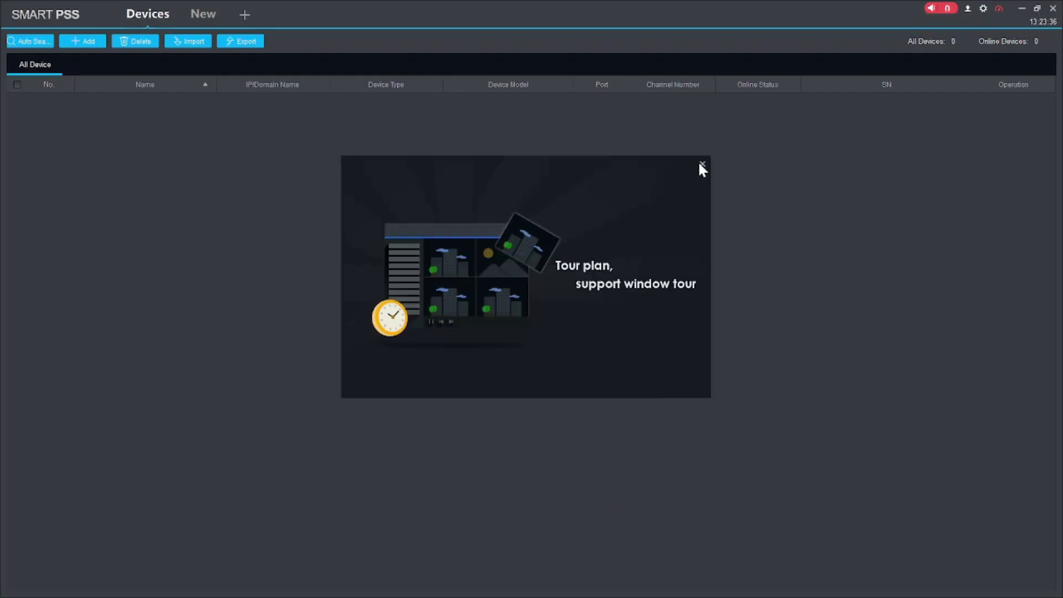
Close the intro slideshow and open the Devices manager from a new tab
{"action": "left_click", "coordinate": [701, 164]}
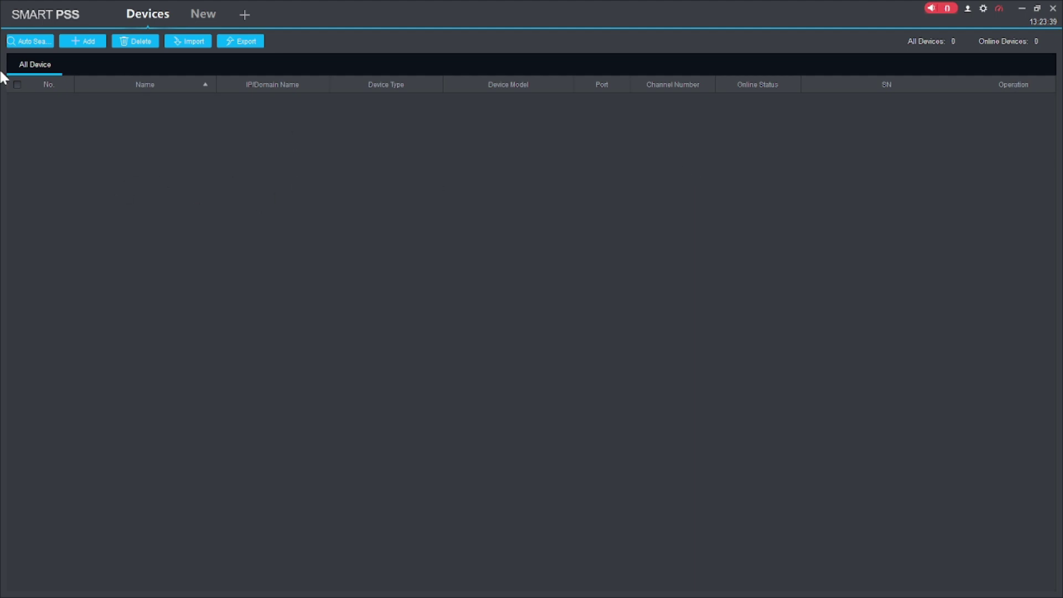
{"action": "left_click", "coordinate": [199, 14]}
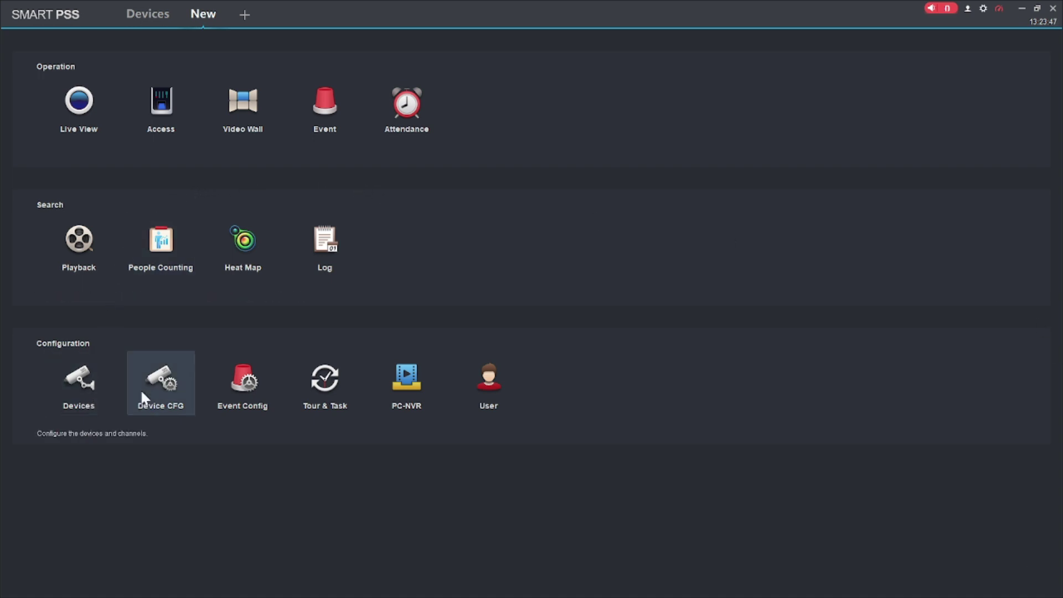
{"action": "left_click", "coordinate": [87, 400]}
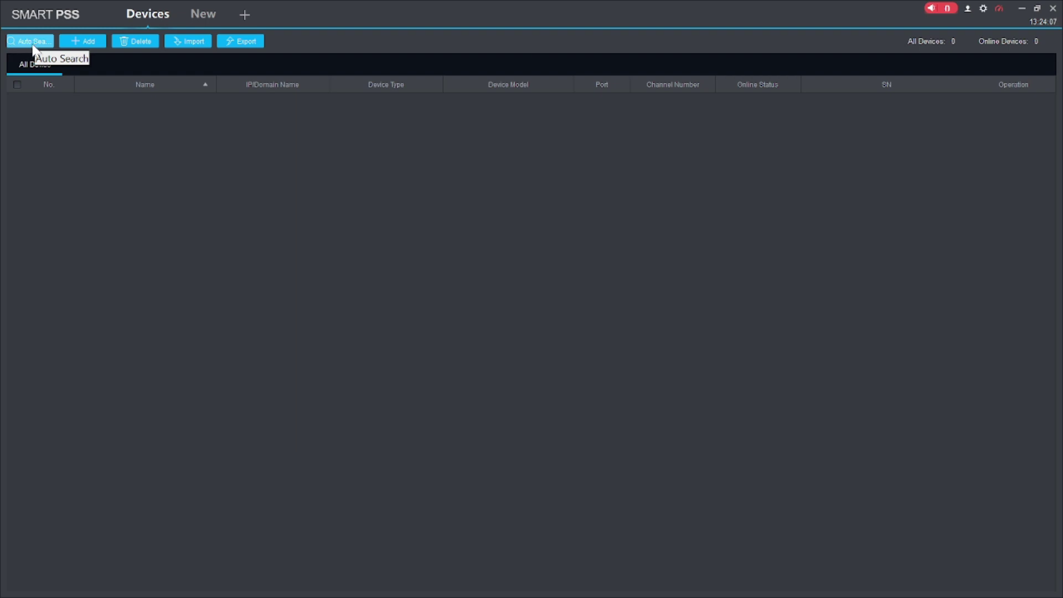
Start a manual device add named 'tEST DEVICE' and open the Method to add list
{"action": "left_click", "coordinate": [80, 52]}
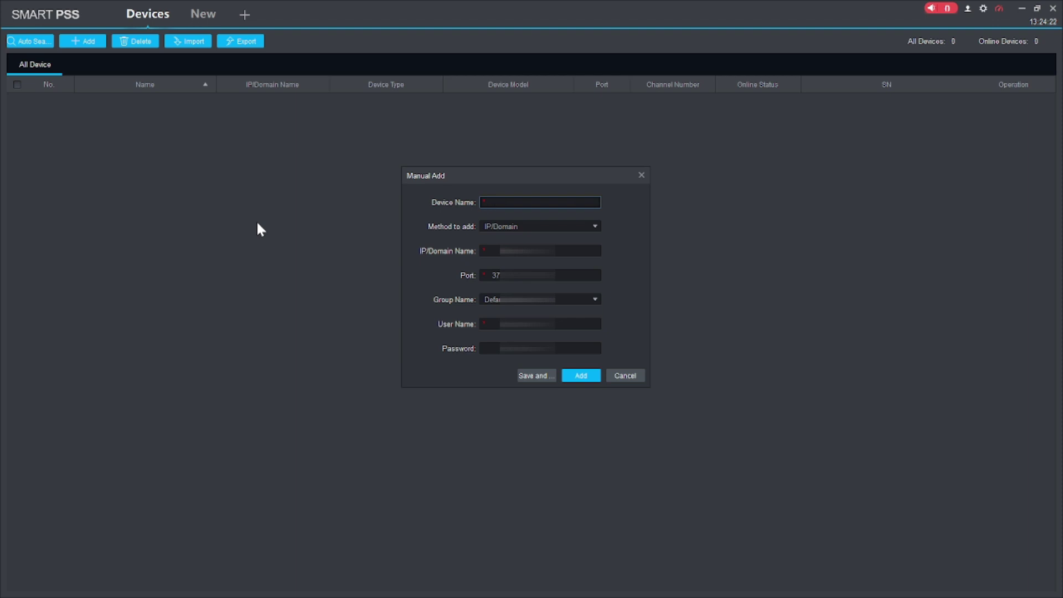
{"action": "type", "text": "tEST DEVICE"}
{"action": "key", "text": "Tab"}
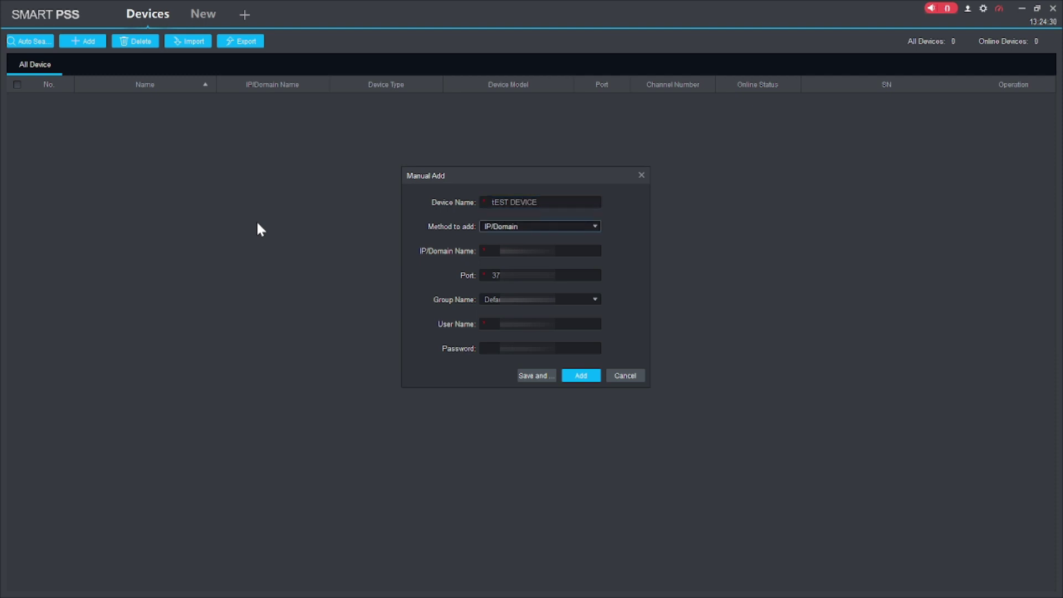
{"action": "left_click", "coordinate": [557, 226]}
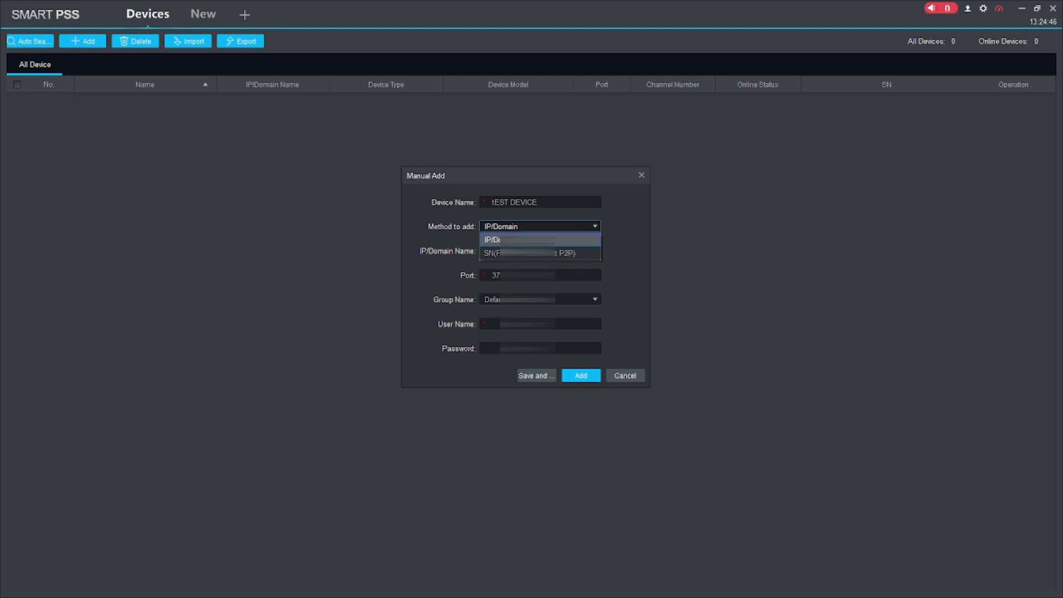
Choose adding by serial number (P2P) and enter the device's serial number, correcting a mistyped entry
{"action": "left_click", "coordinate": [526, 252]}
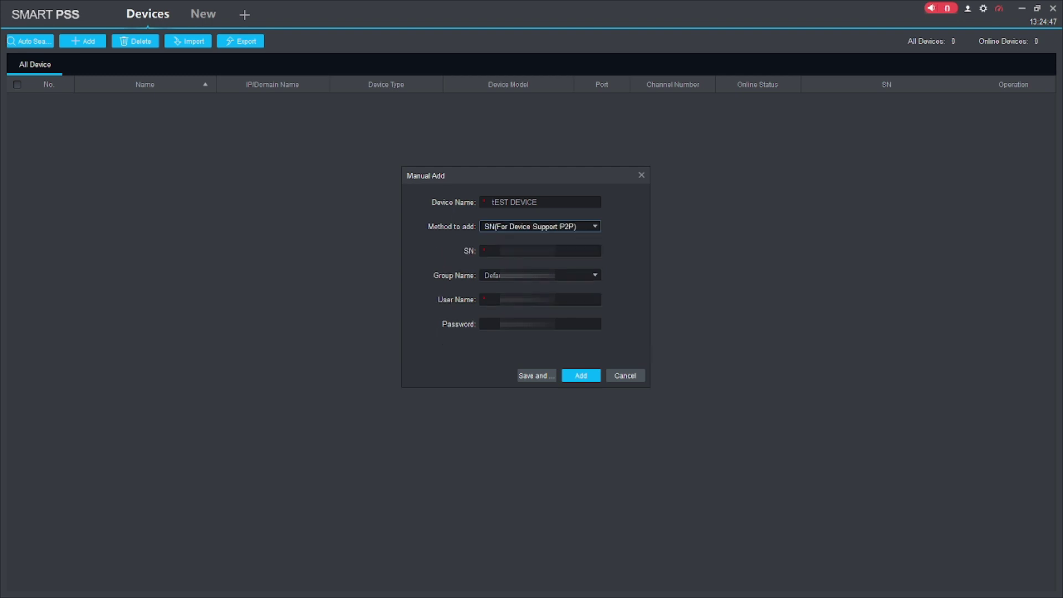
{"action": "left_click", "coordinate": [540, 251]}
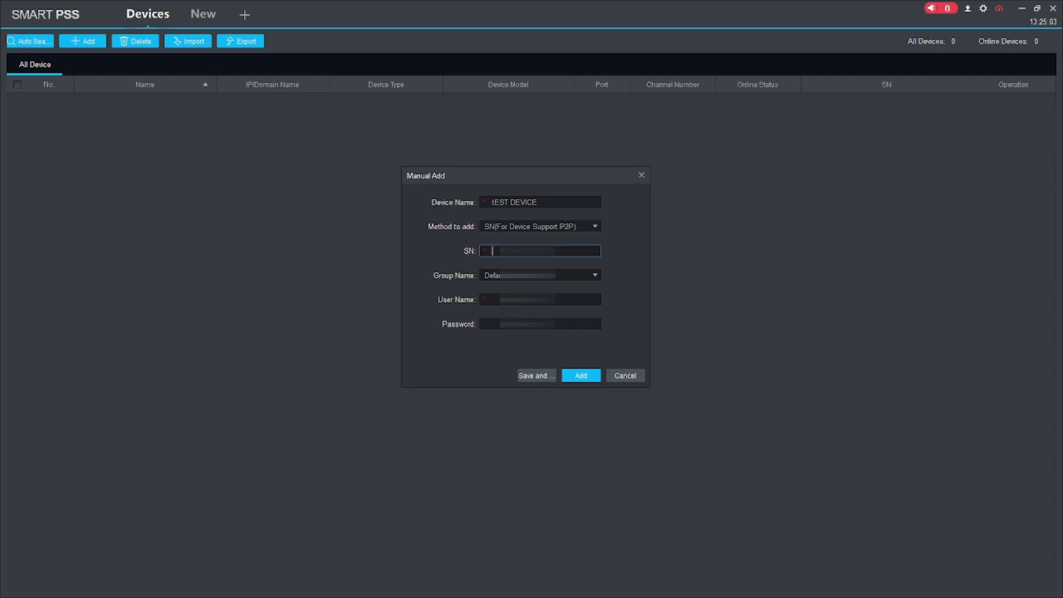
{"action": "type", "text": "7J"}
{"action": "key", "text": "ctrl+a"}
{"action": "key", "text": "BackSpace"}
{"action": "type", "text": "7J"}
Fill in the device's lowercase user name and its password
{"action": "left_click", "coordinate": [540, 299]}
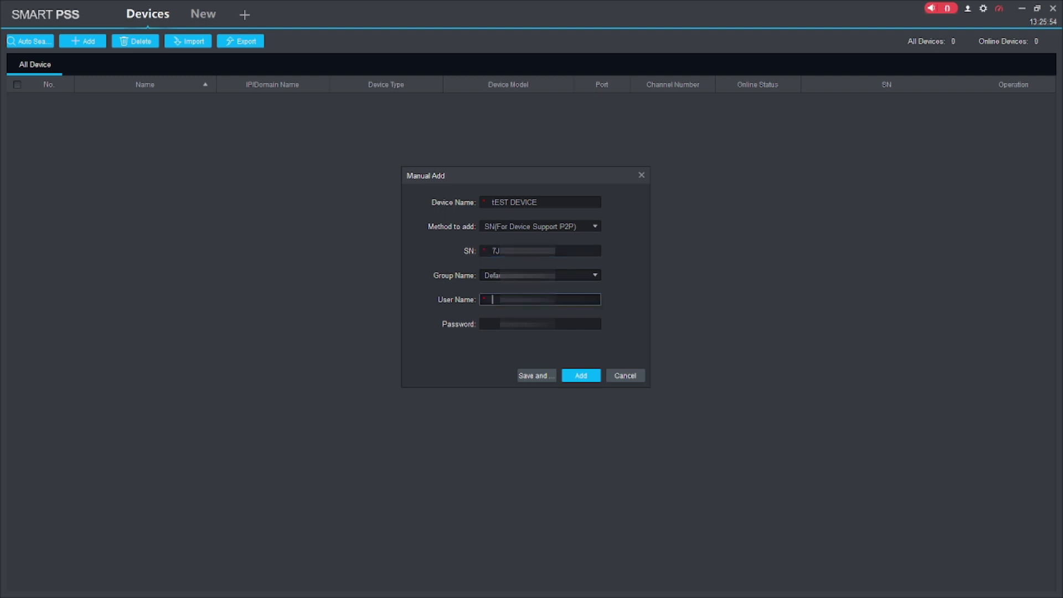
{"action": "type", "text": "AD"}
{"action": "key", "text": "BackSpace"}
{"action": "key", "text": "BackSpace"}
{"action": "type", "text": "ad"}
{"action": "left_click", "coordinate": [484, 324]}
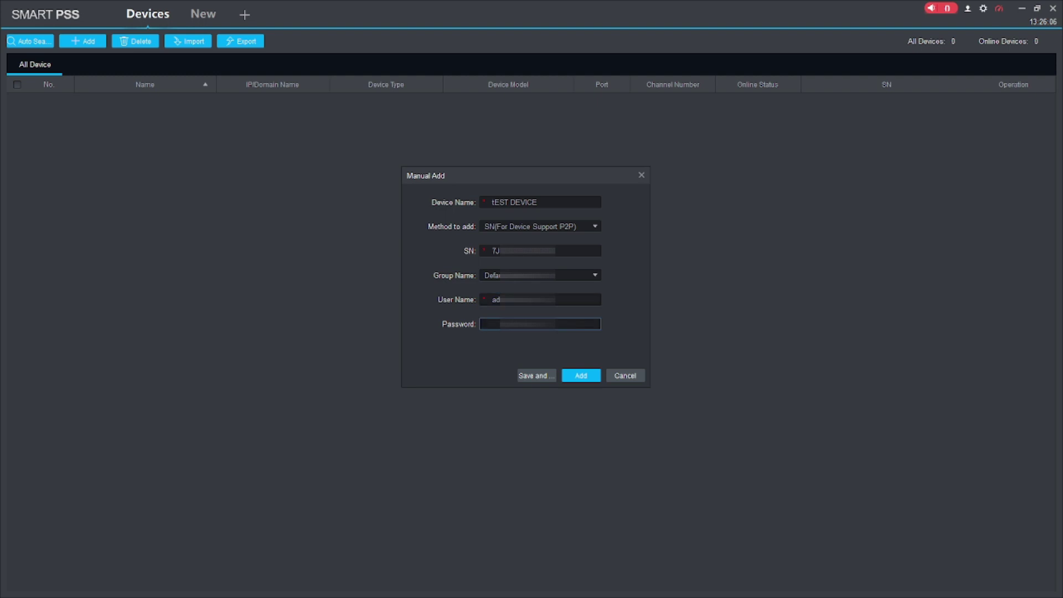
{"action": "type", "text": "ad"}
Save tEST DEVICE to the device list so it shows Online
{"action": "left_click", "coordinate": [581, 376]}
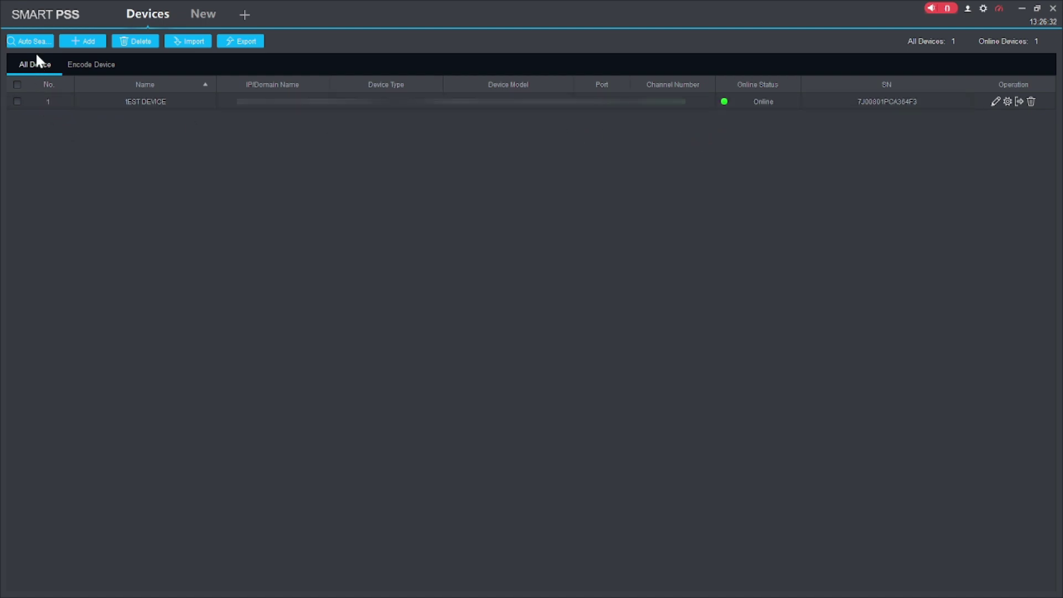
In a new Live View tab, play tEST DEVICE's Channel2 in the first pane and select the bottom-right pane
{"action": "left_click", "coordinate": [195, 17]}
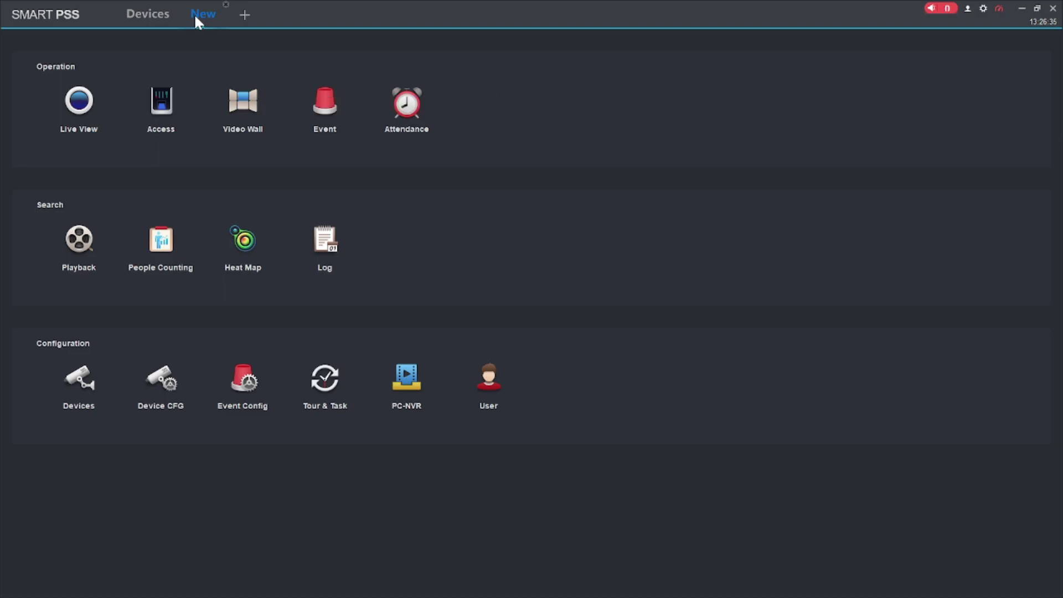
{"action": "left_click", "coordinate": [77, 110]}
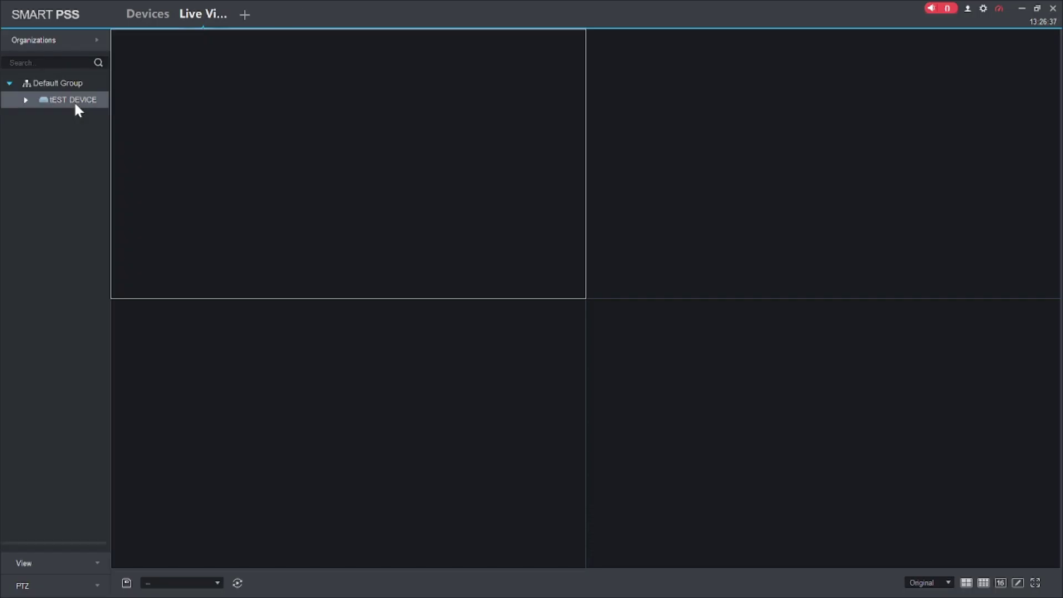
{"action": "left_click", "coordinate": [25, 101]}
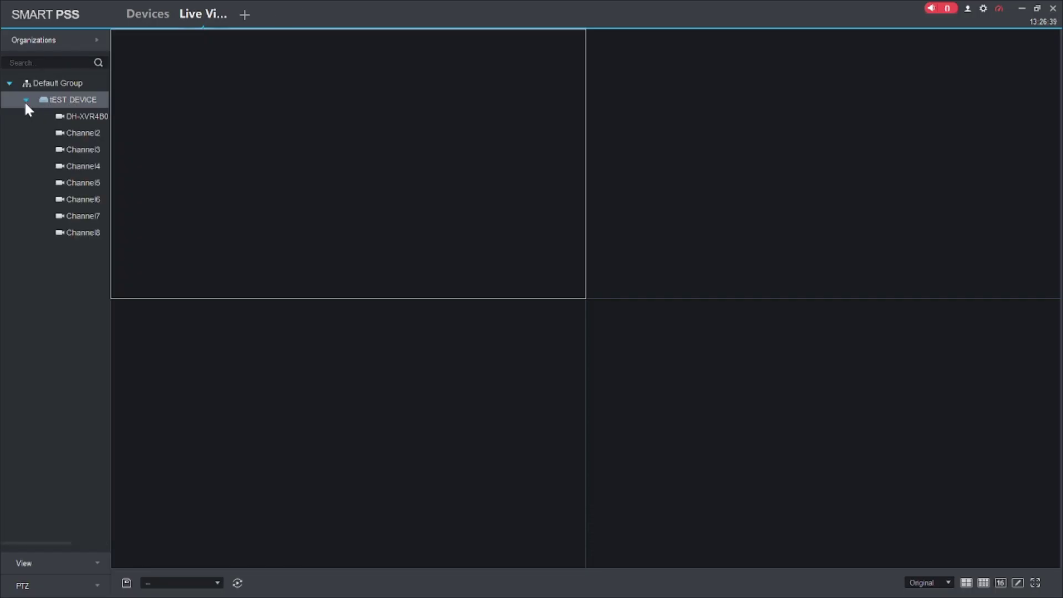
{"action": "double_click", "coordinate": [79, 134]}
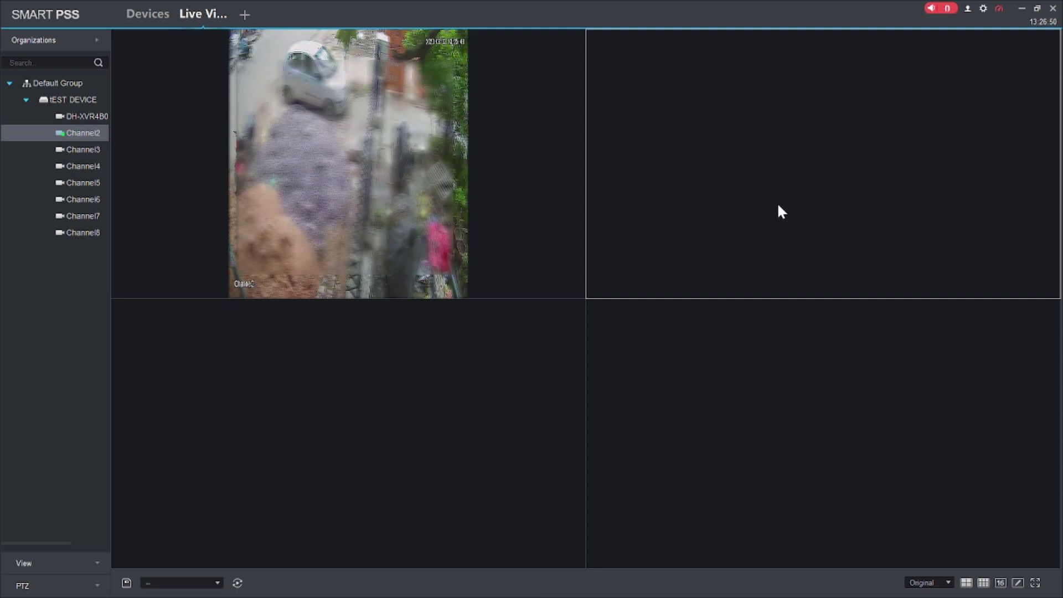
{"action": "left_click", "coordinate": [791, 431]}
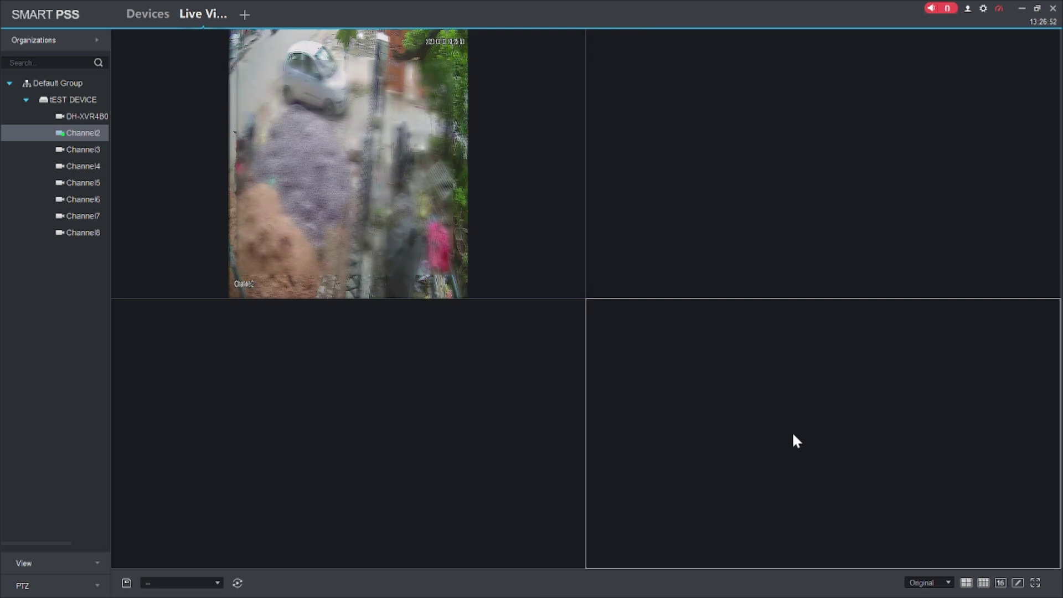